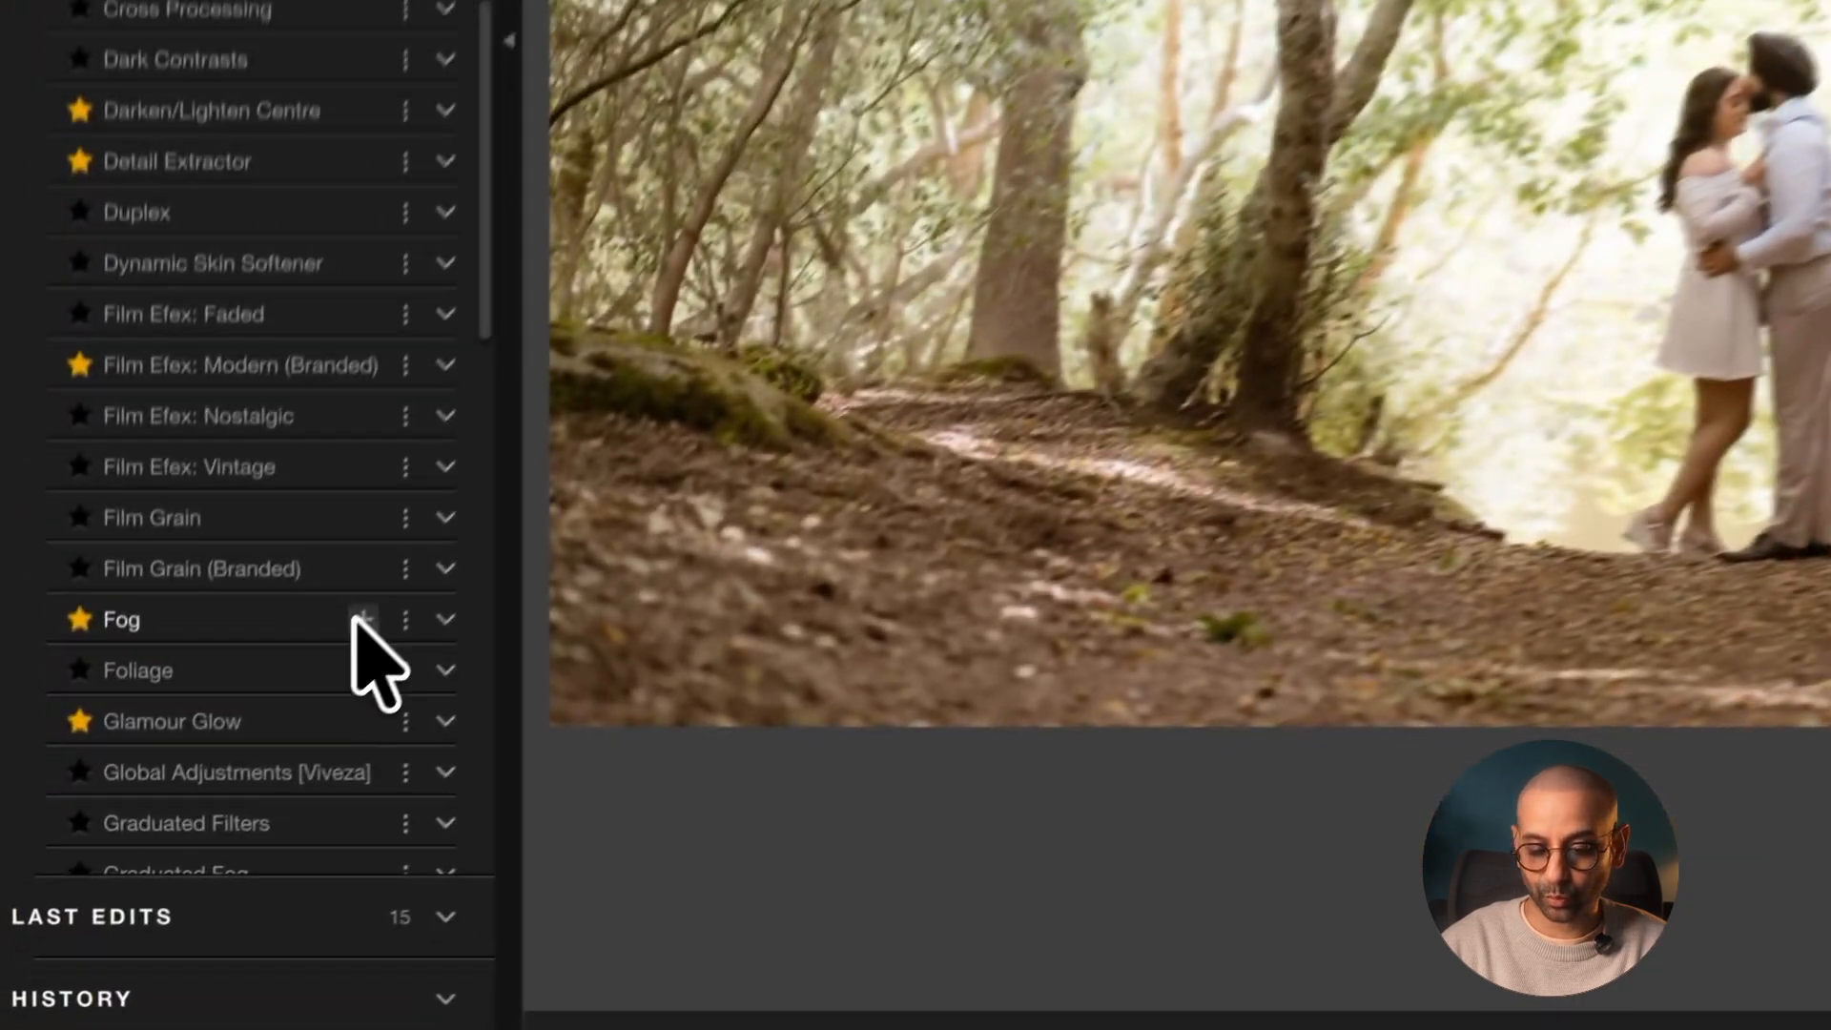
Add the Fog filter with a depth mask sampled on the bright background beside the couple
click(184, 829)
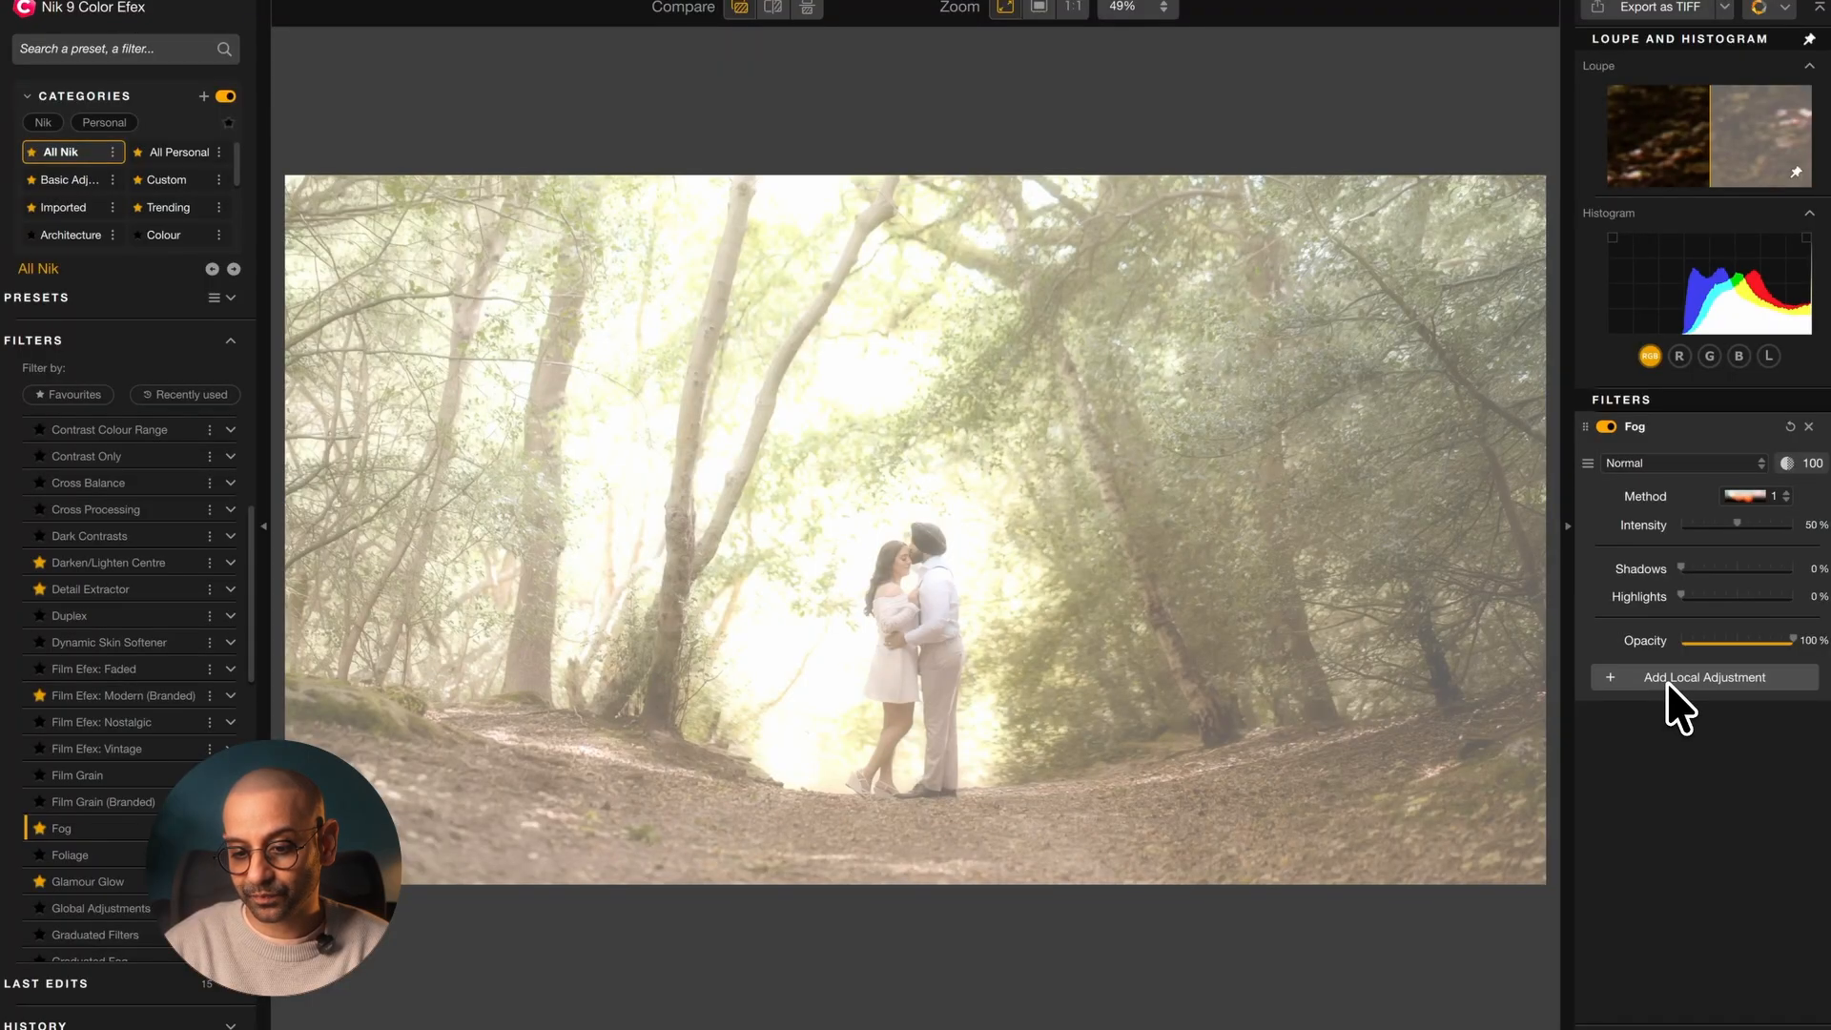
click(1668, 683)
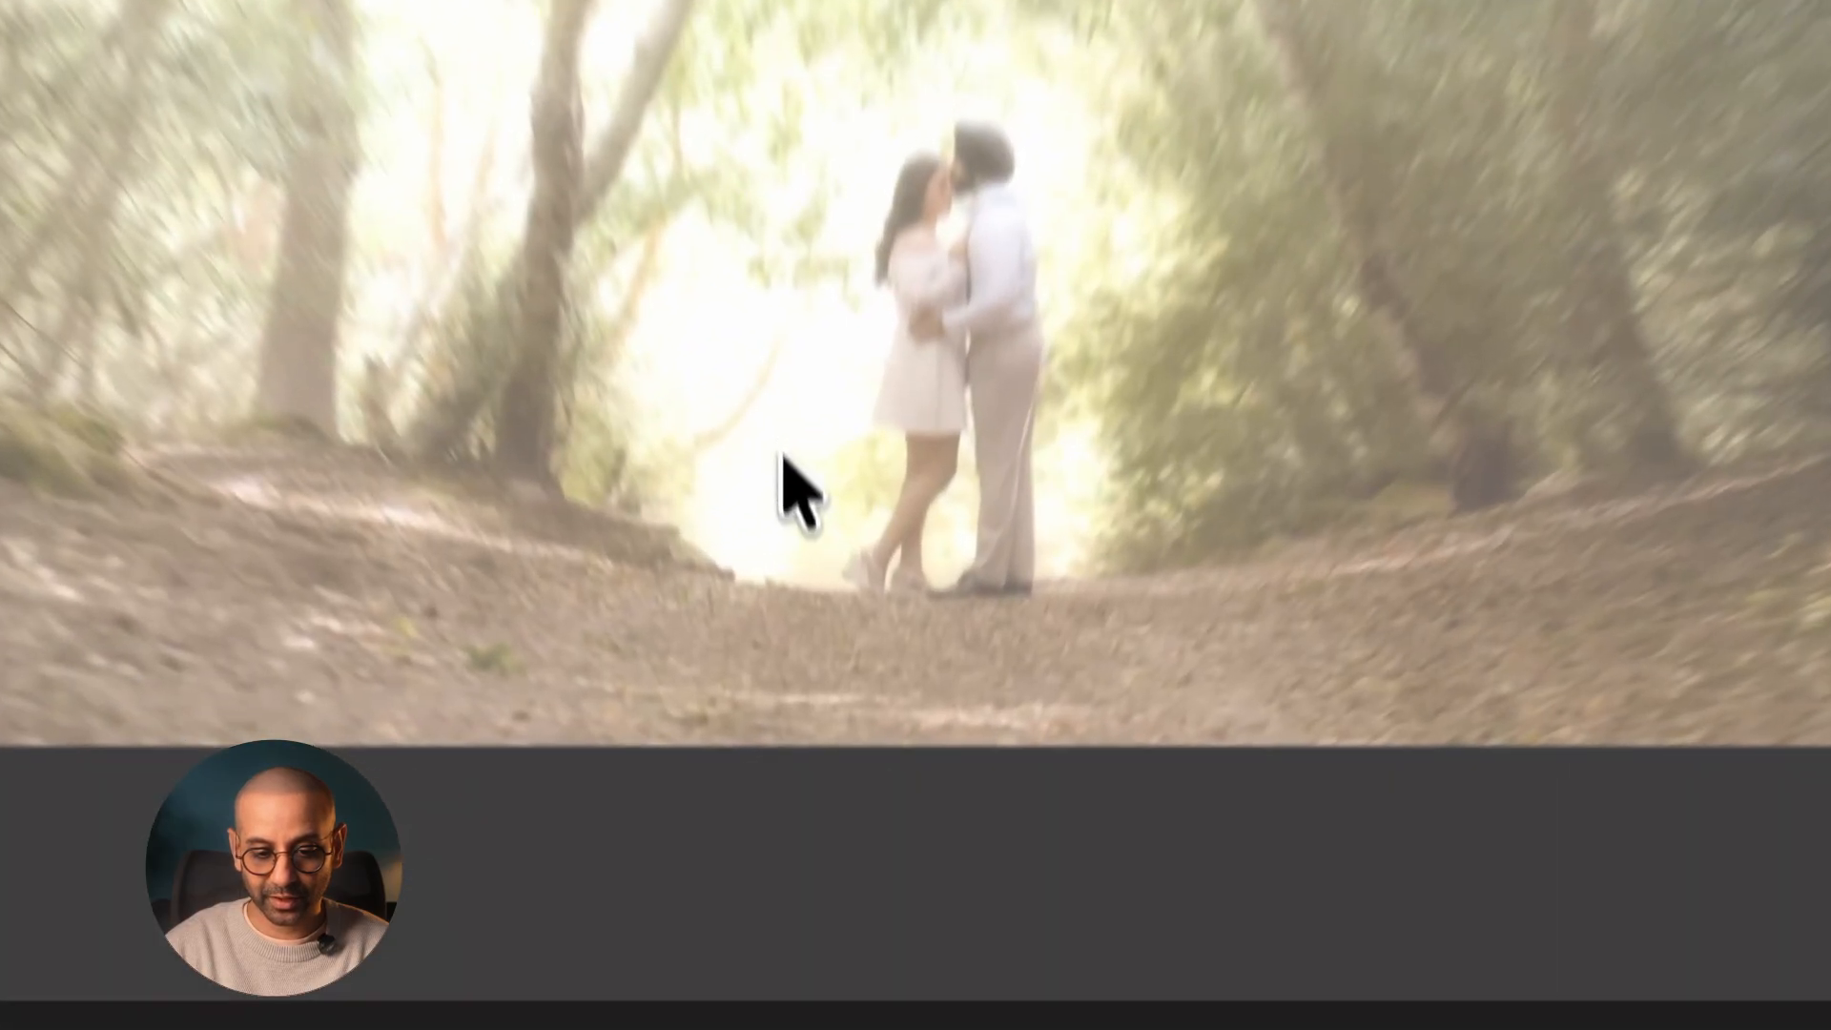
click(810, 710)
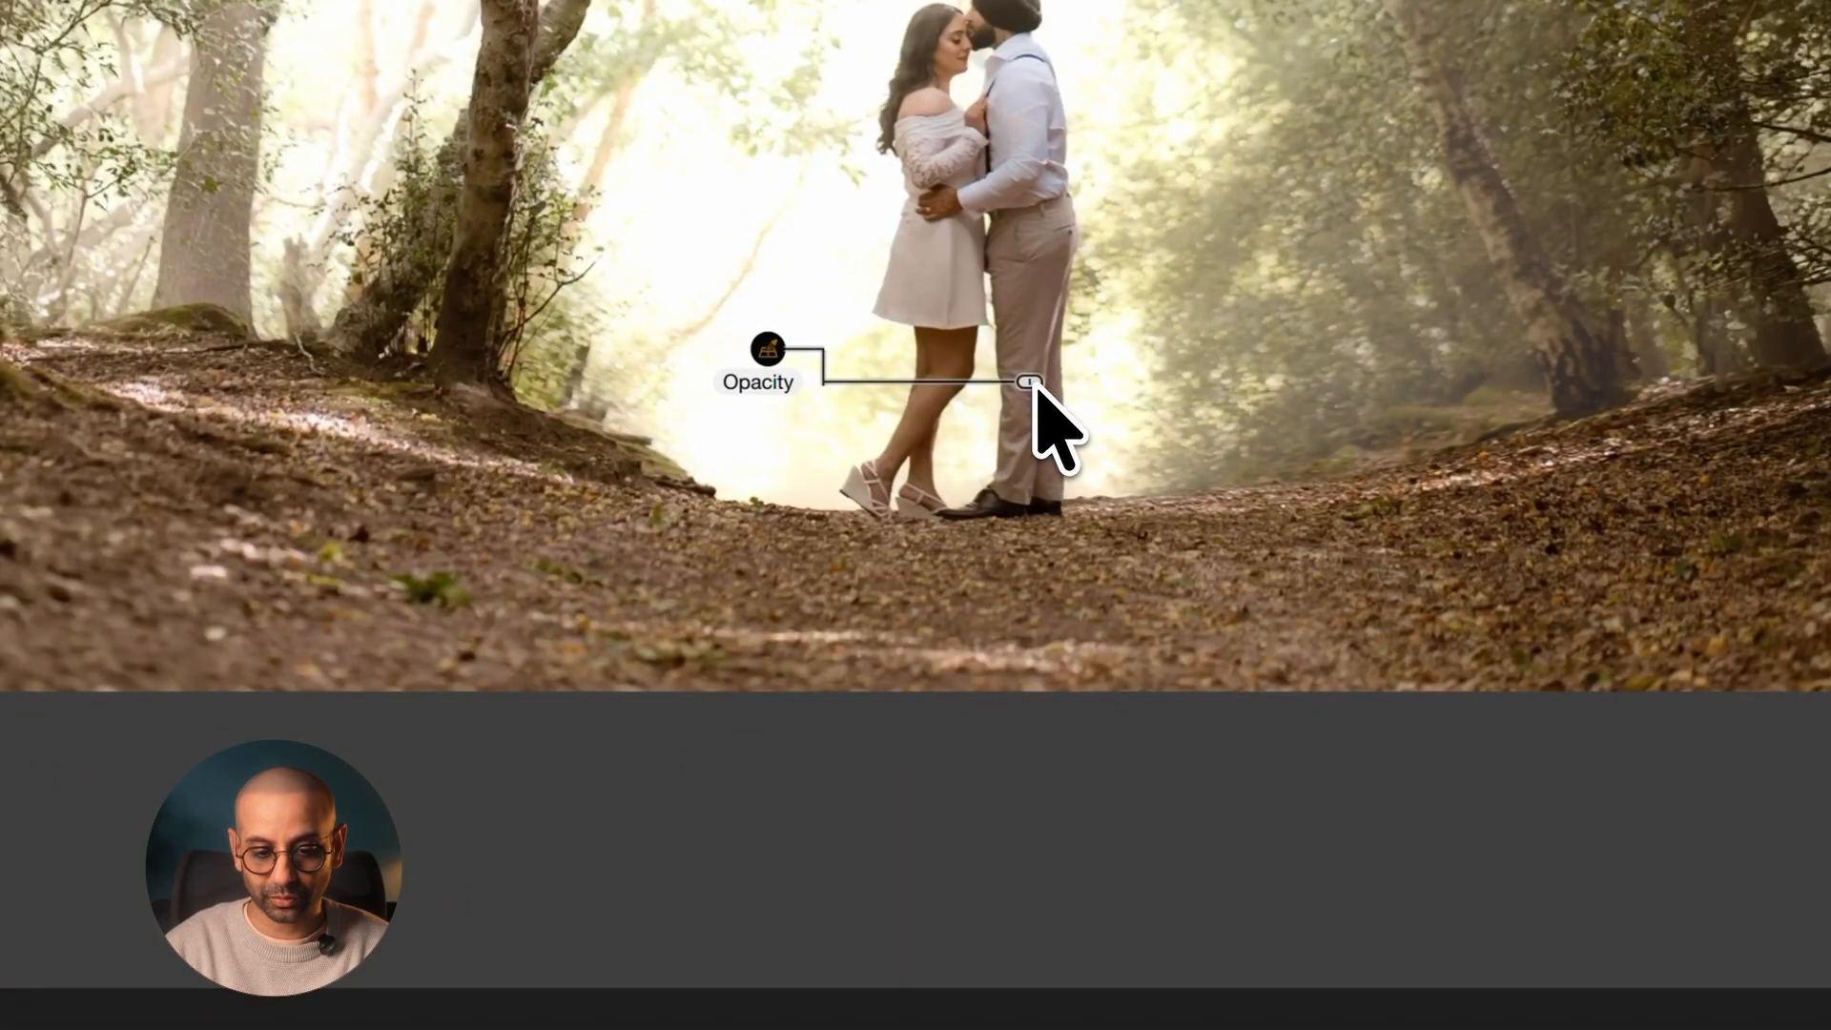
Set the Fog depth mask's opacity to 34% and move its point down to the path's edge beside the couple's feet
drag(1036, 383, 983, 385)
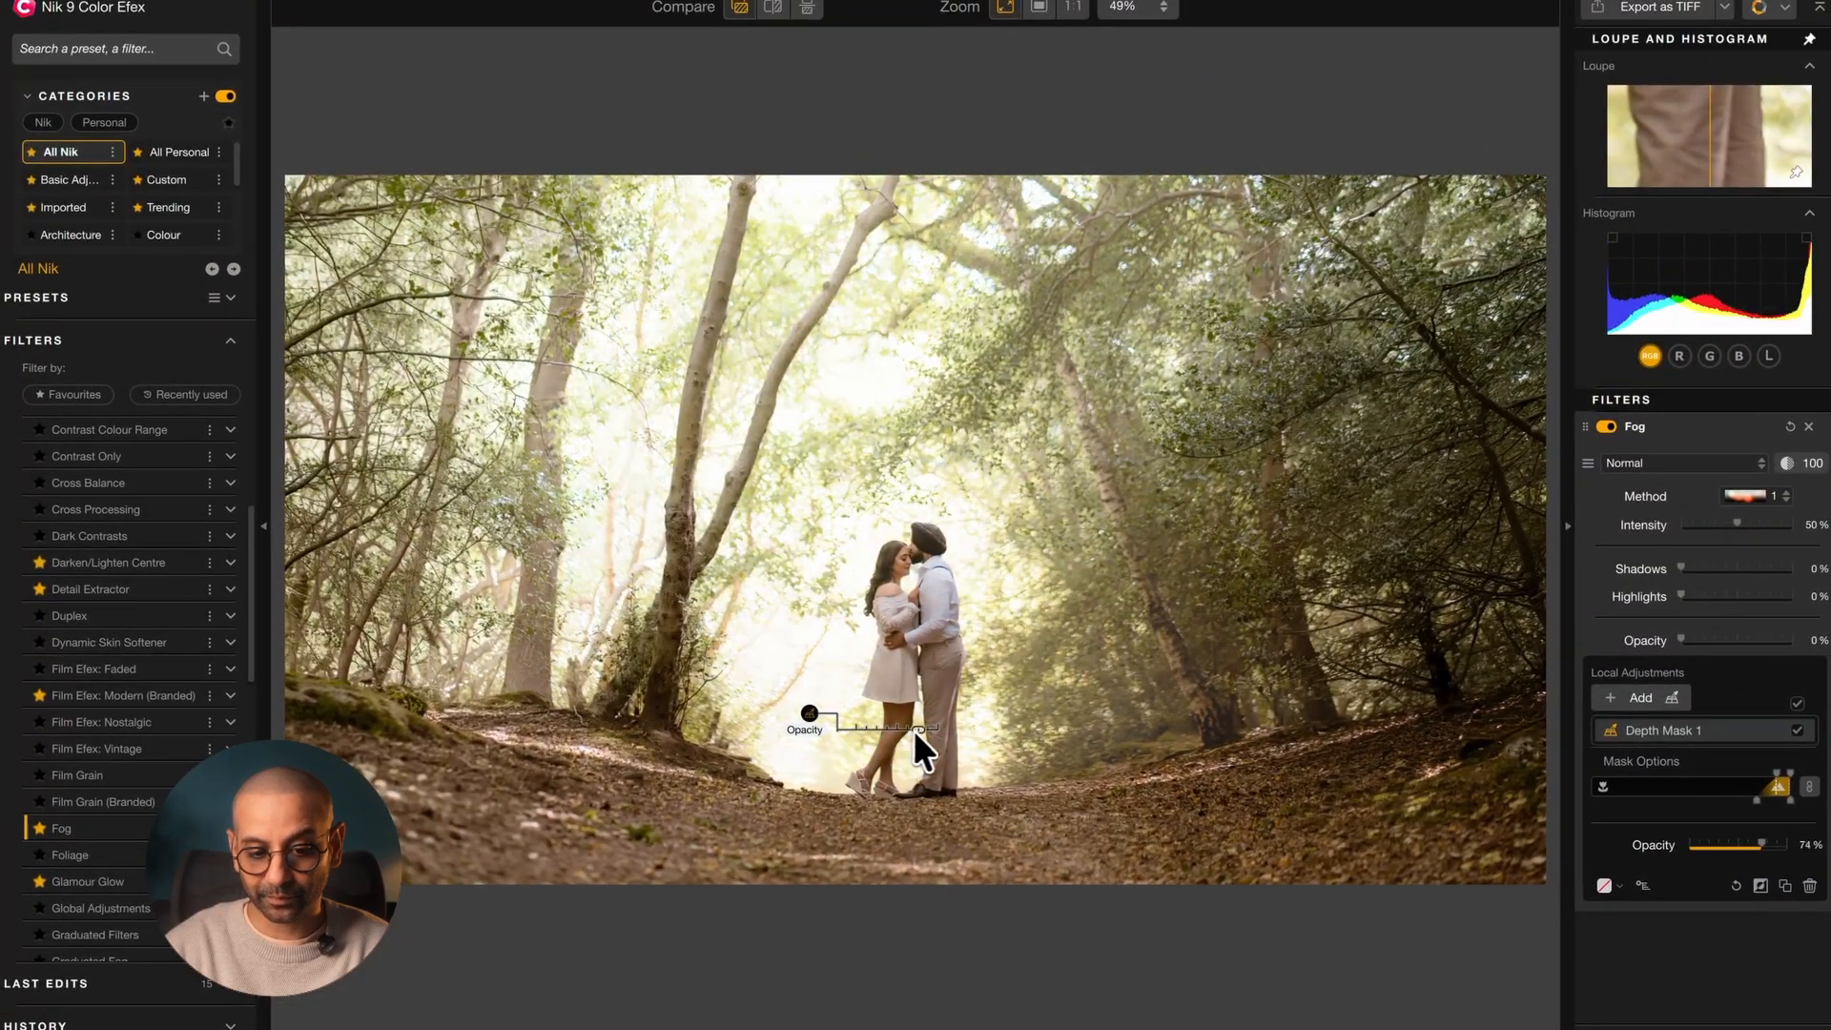
mouse_move(916, 732)
mouse_down()
mouse_move(867, 737)
mouse_move(929, 736)
mouse_up()
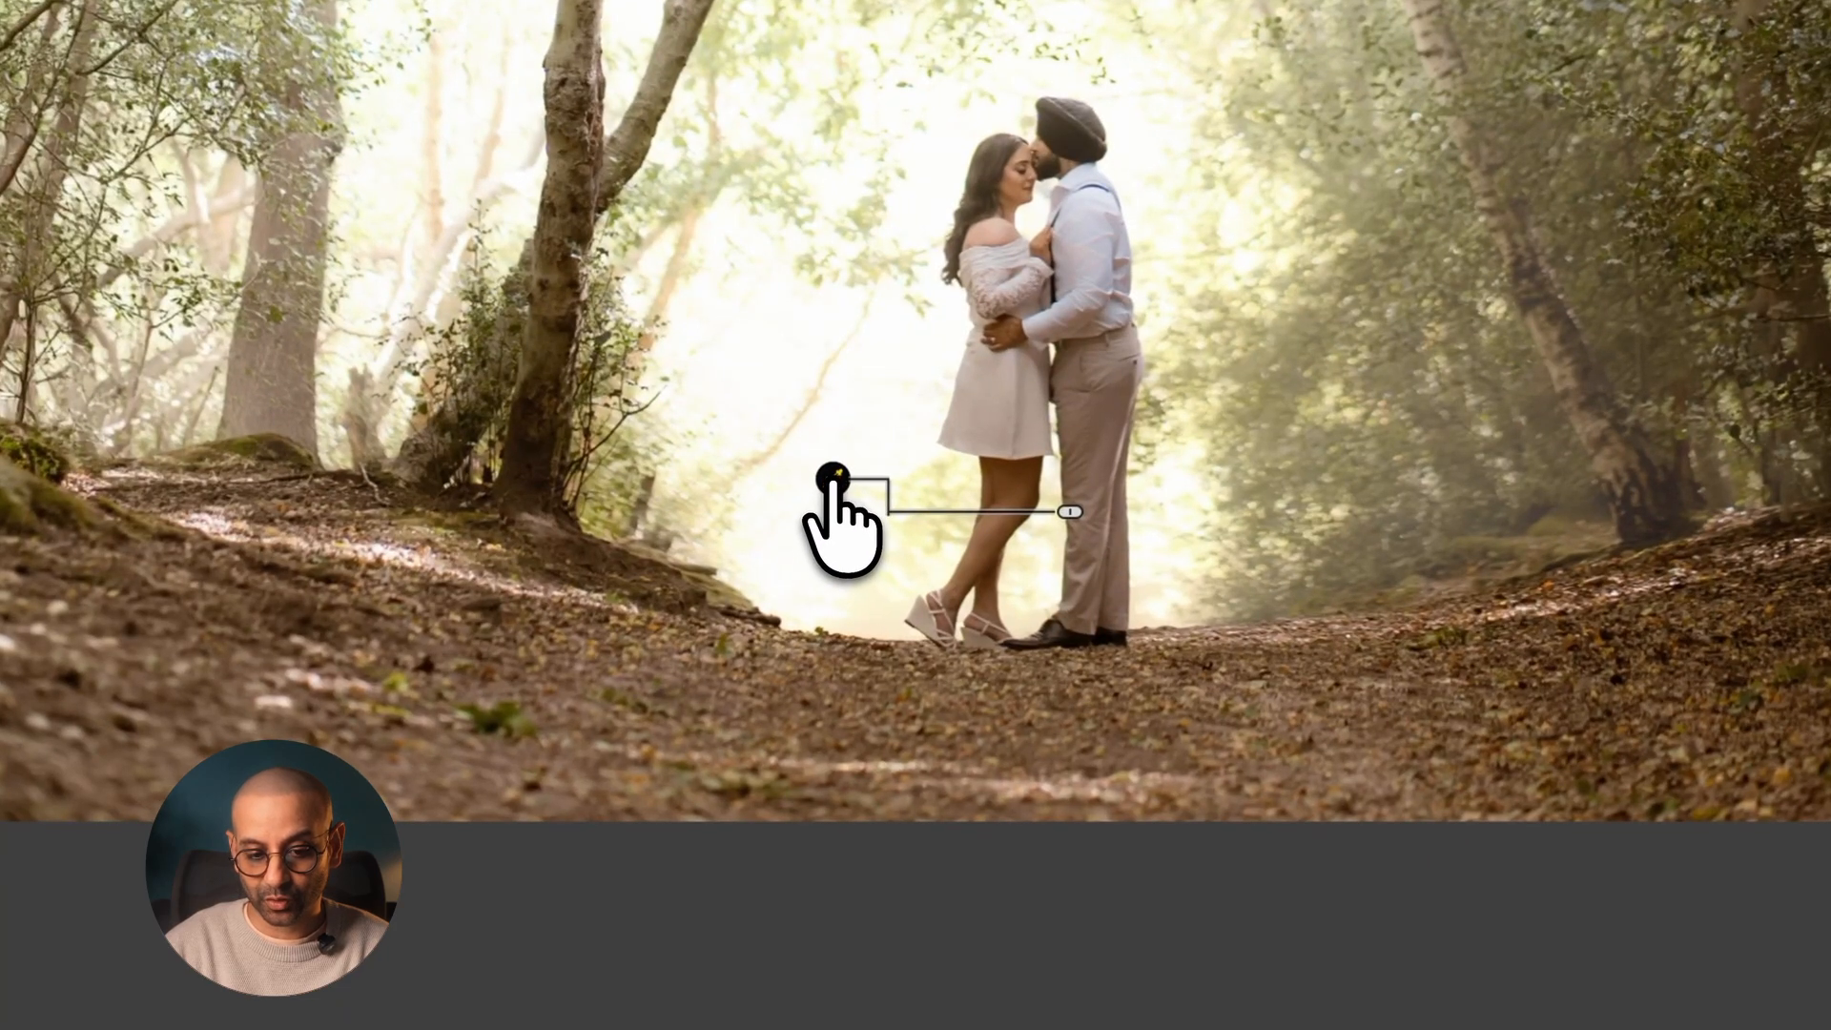
drag(834, 480, 815, 570)
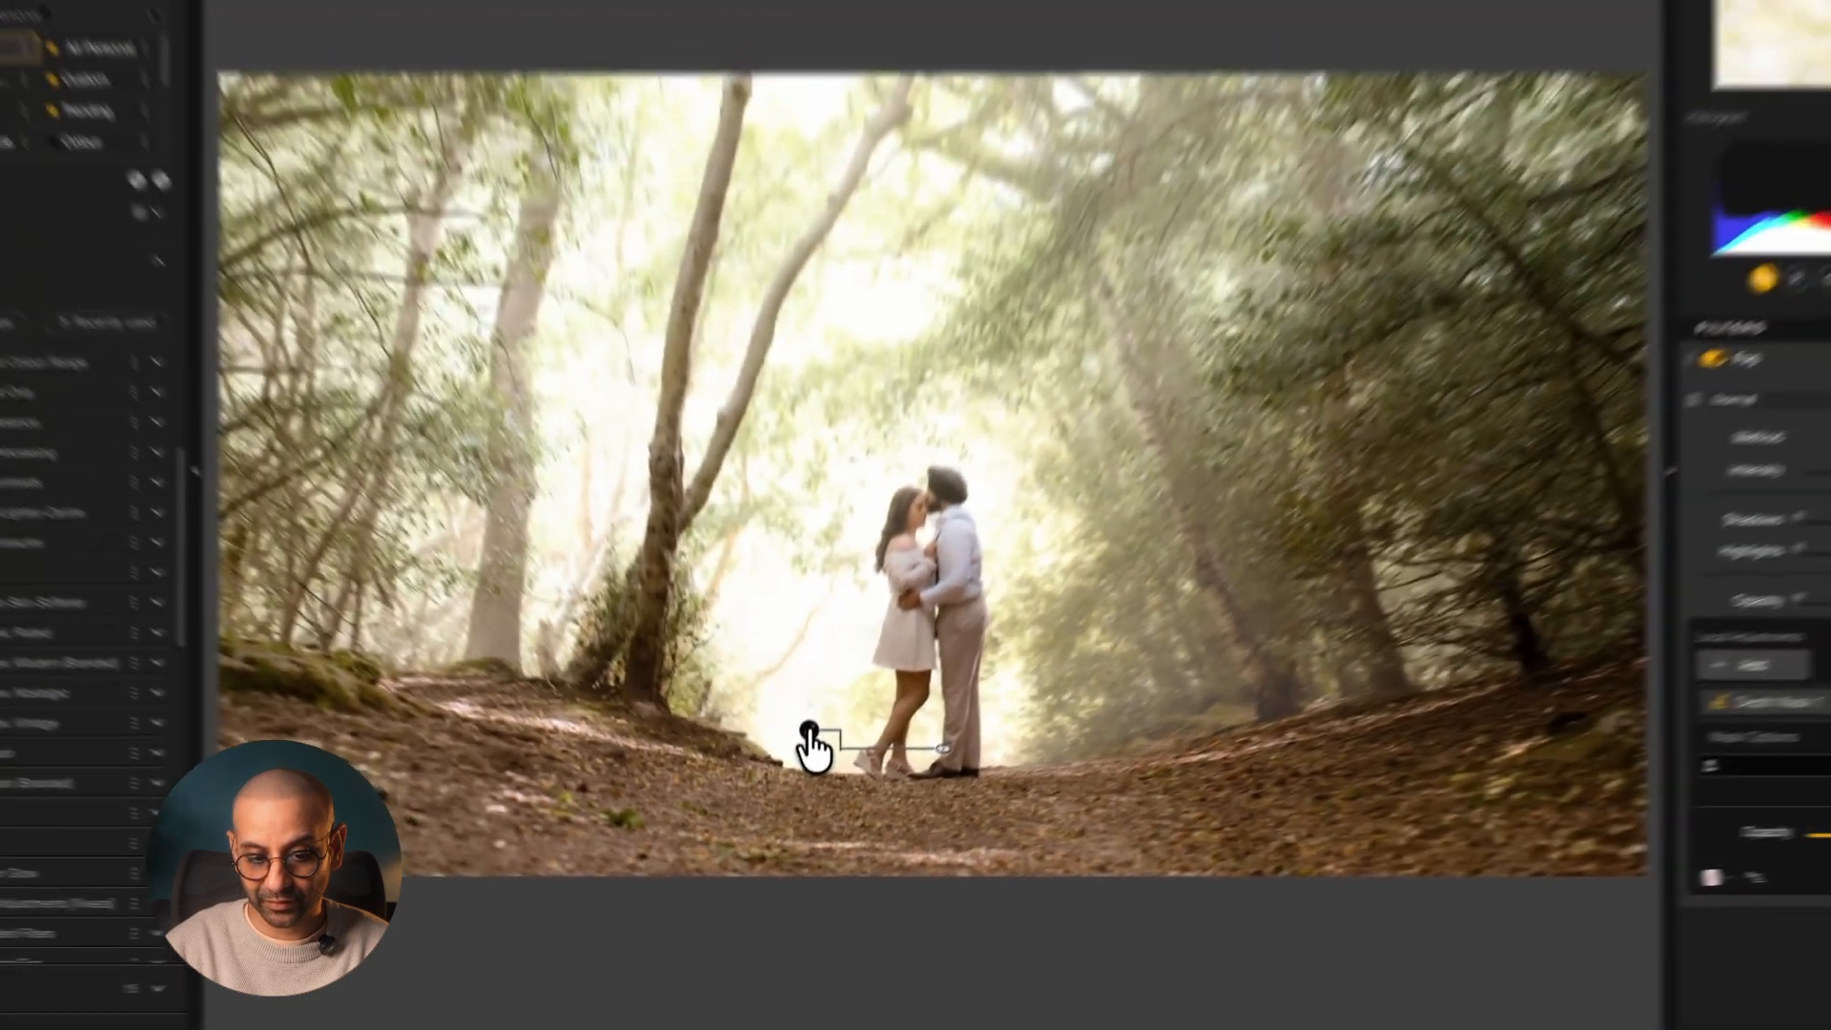
drag(809, 730, 804, 783)
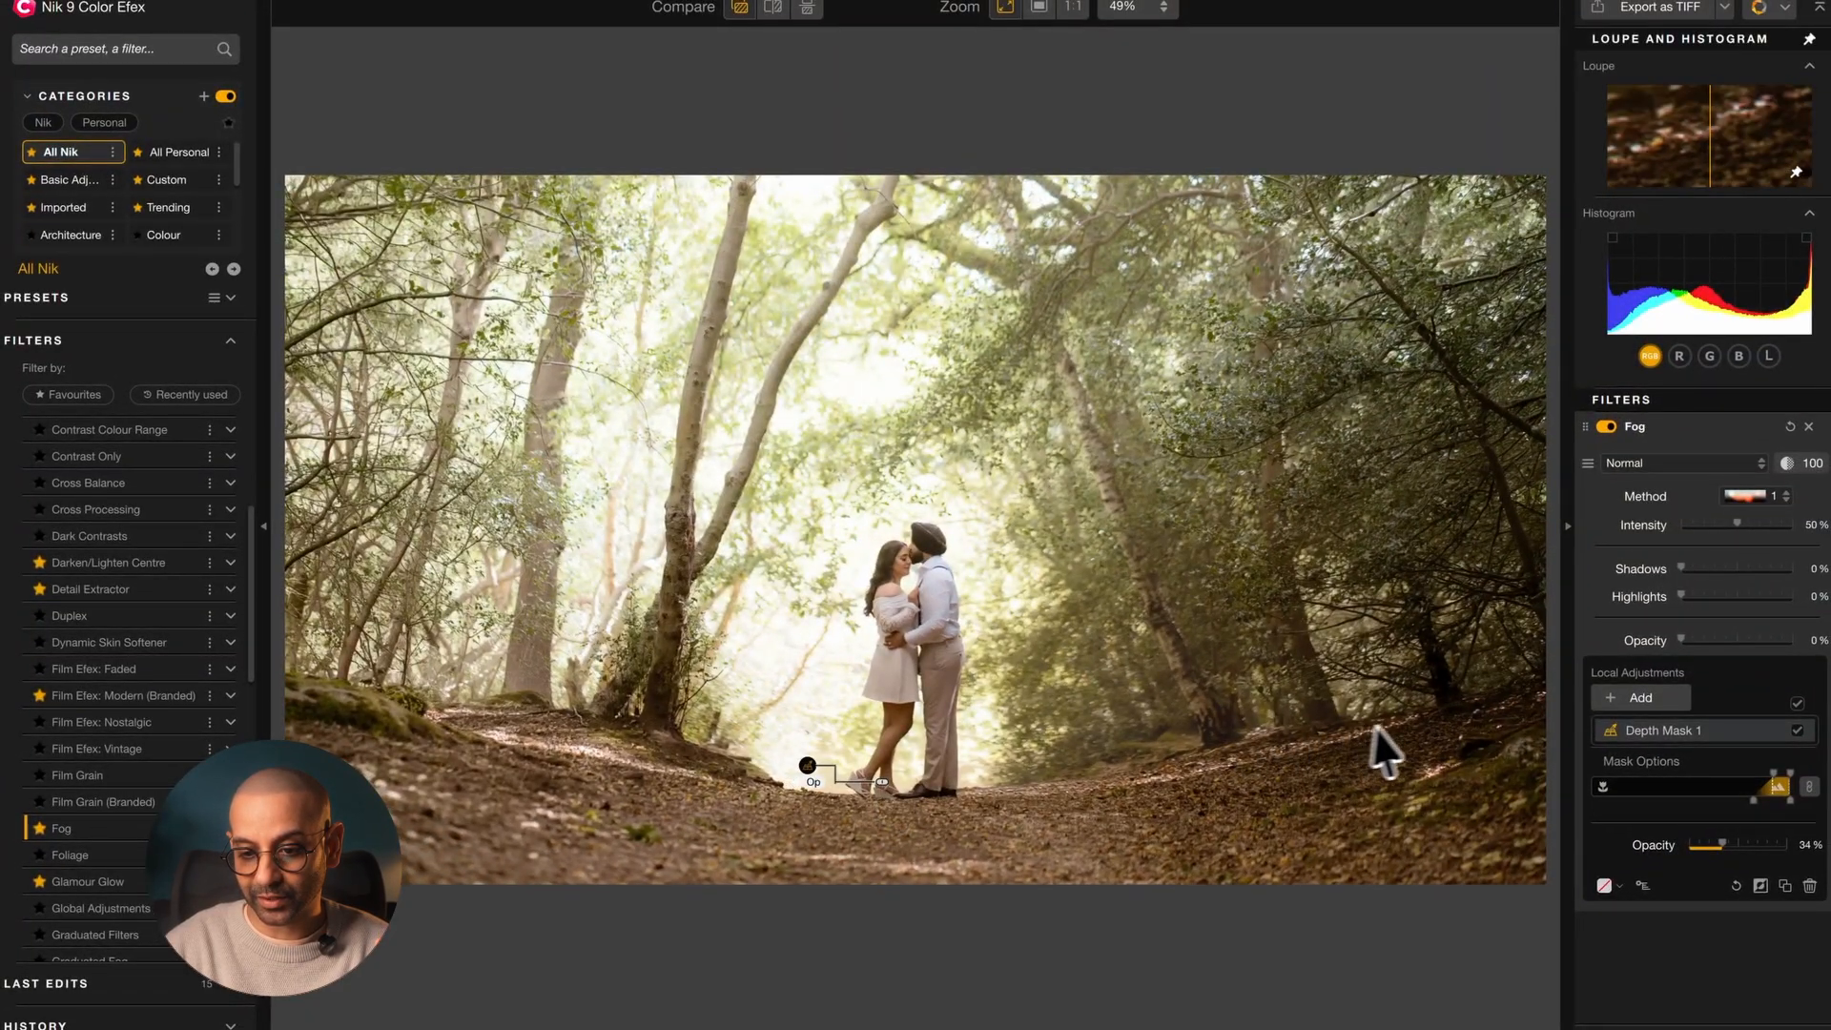
Switch the Fog filter to method 2 and set its depth mask opacity to 36%
click(1763, 495)
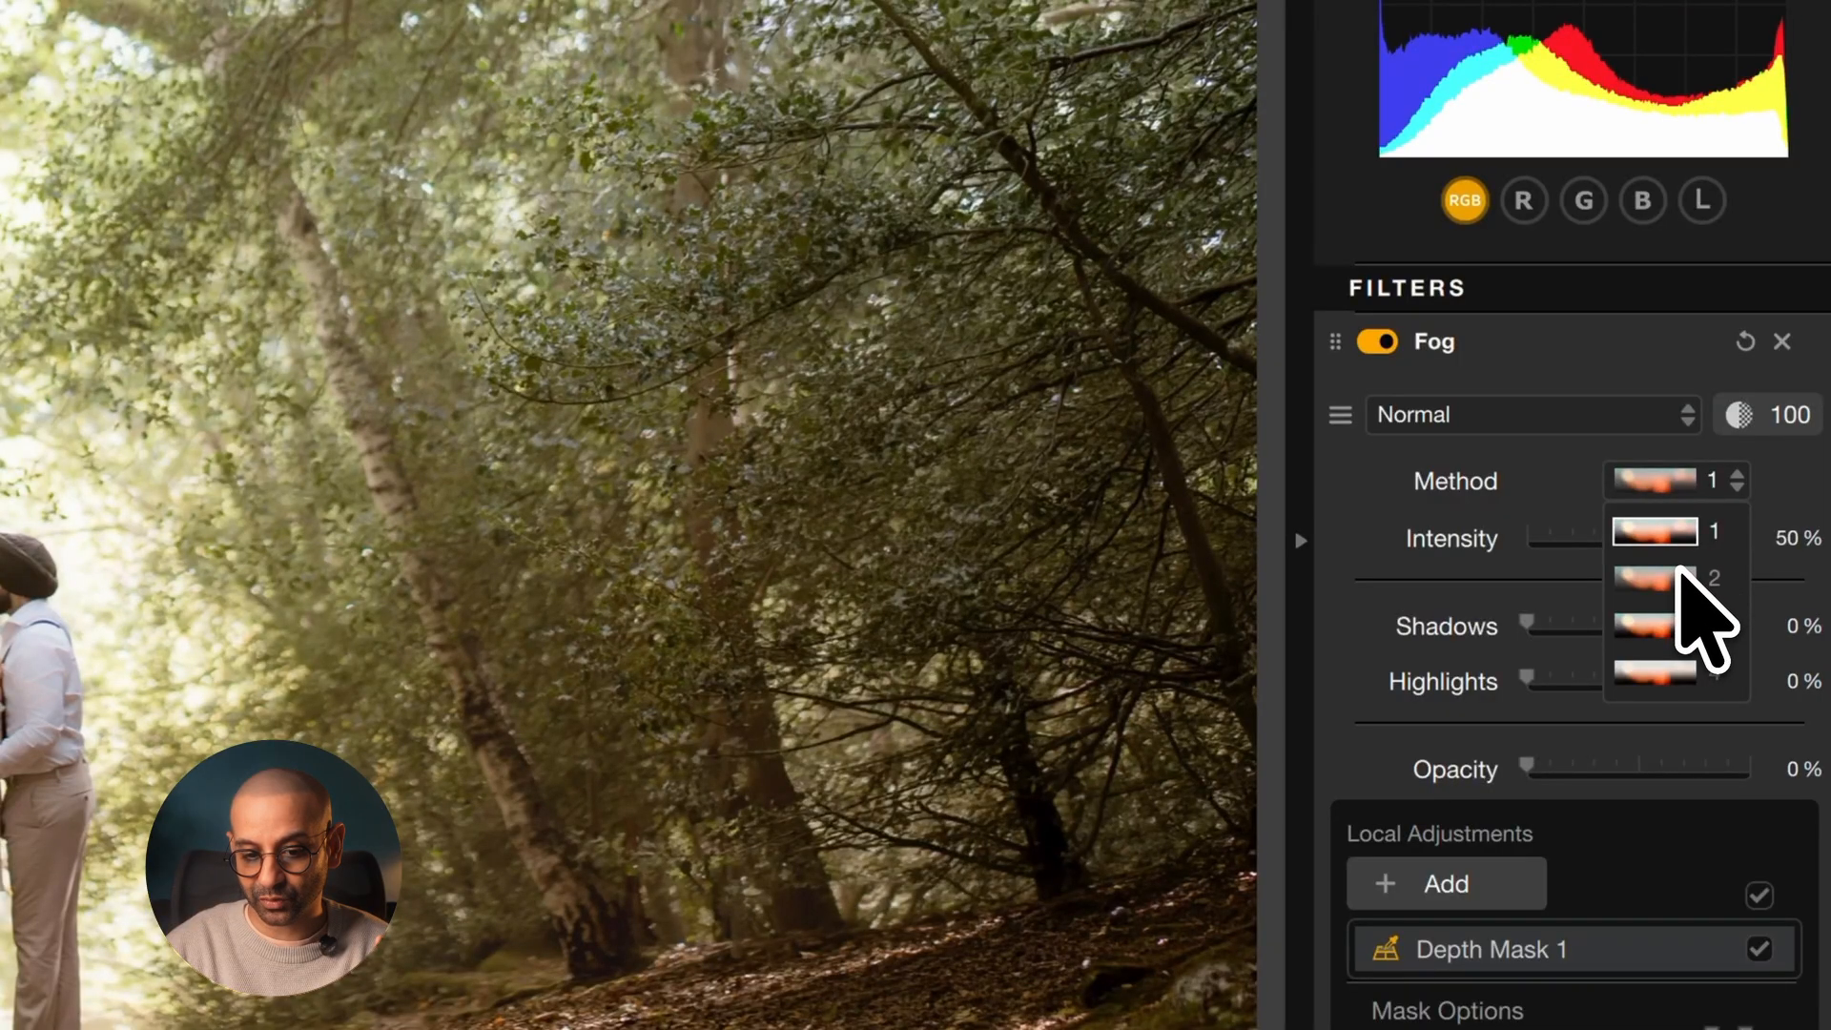
click(1680, 572)
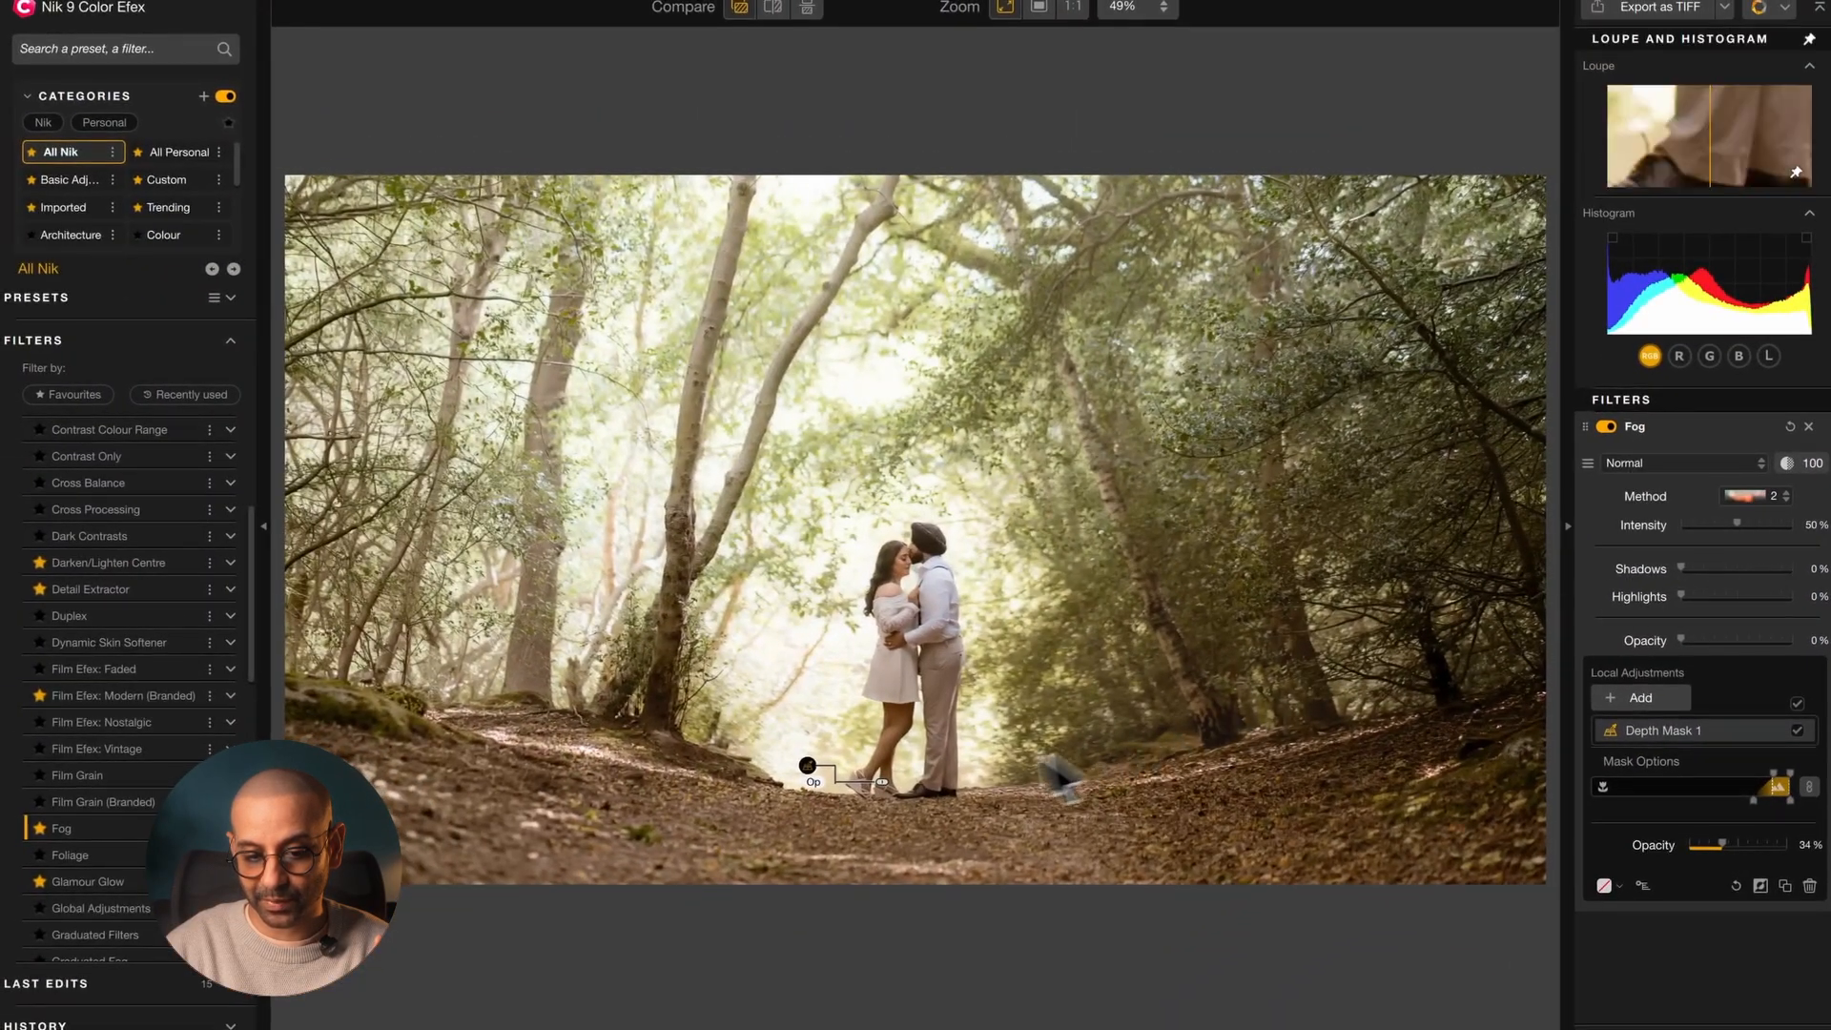
drag(872, 790, 879, 783)
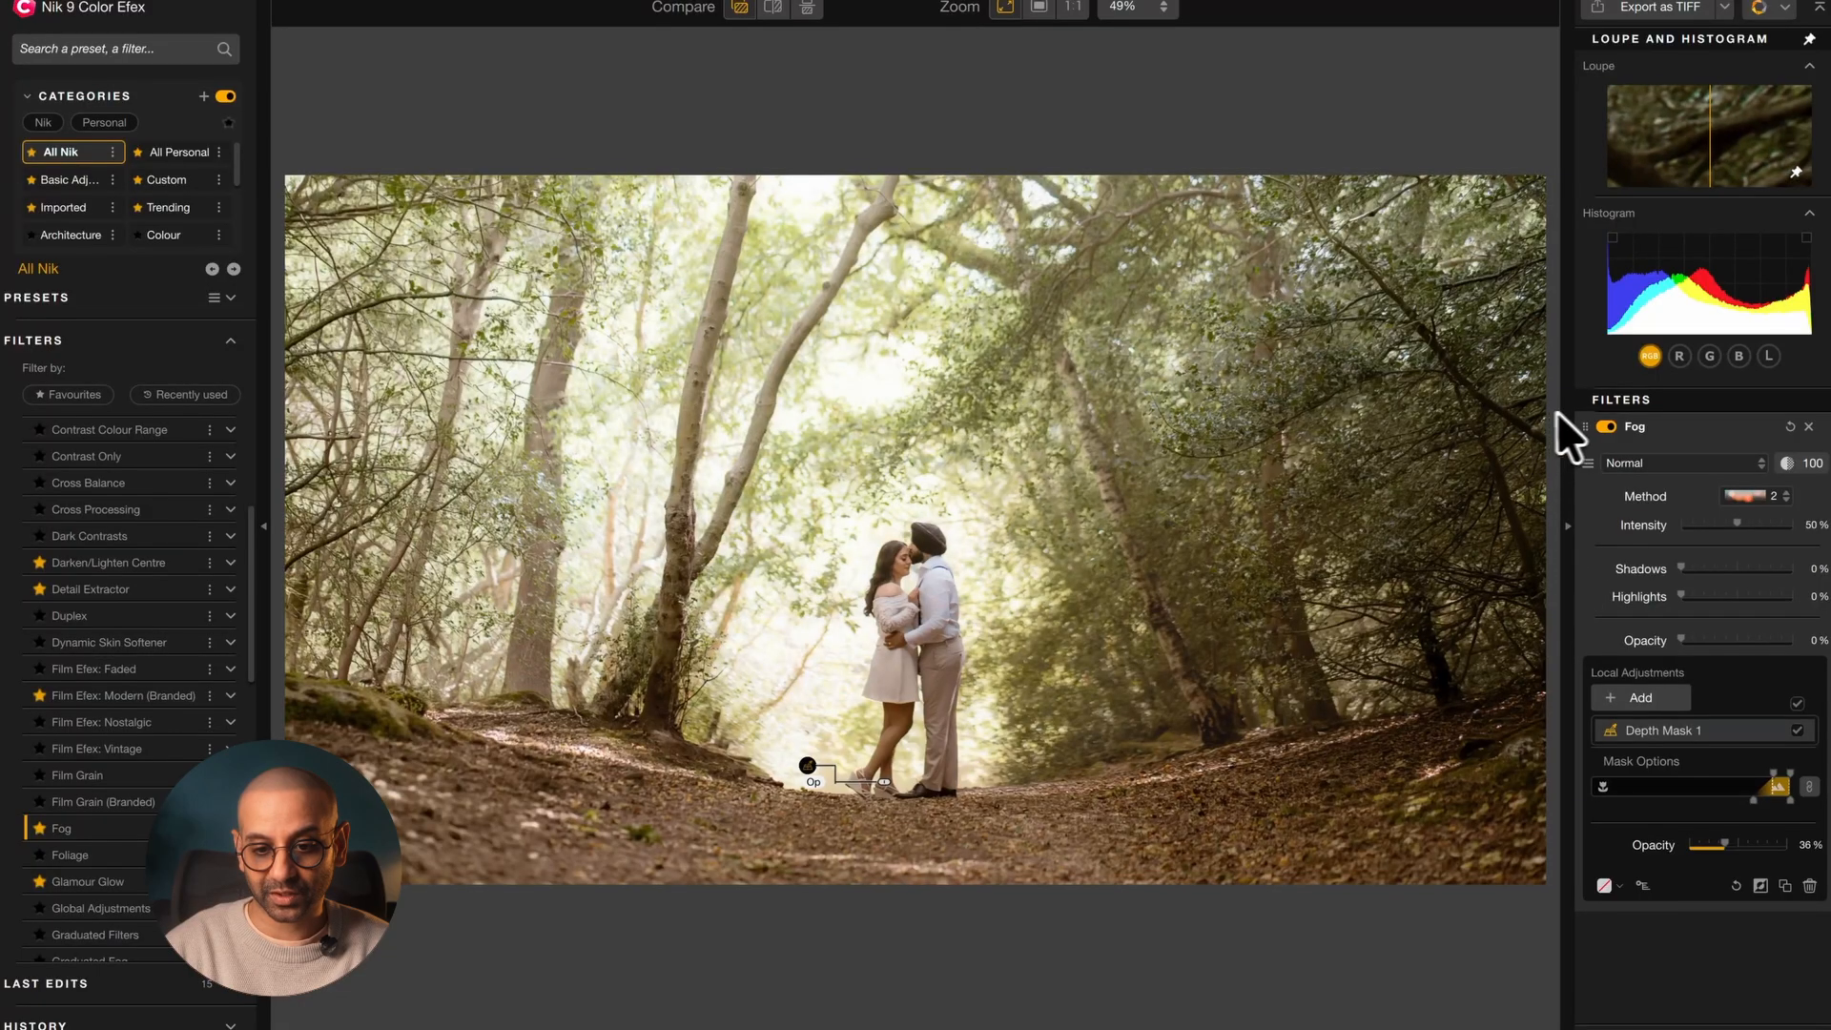
Compare the photo with and without the Fog filter, and raise the depth mask opacity to 56%
click(1606, 426)
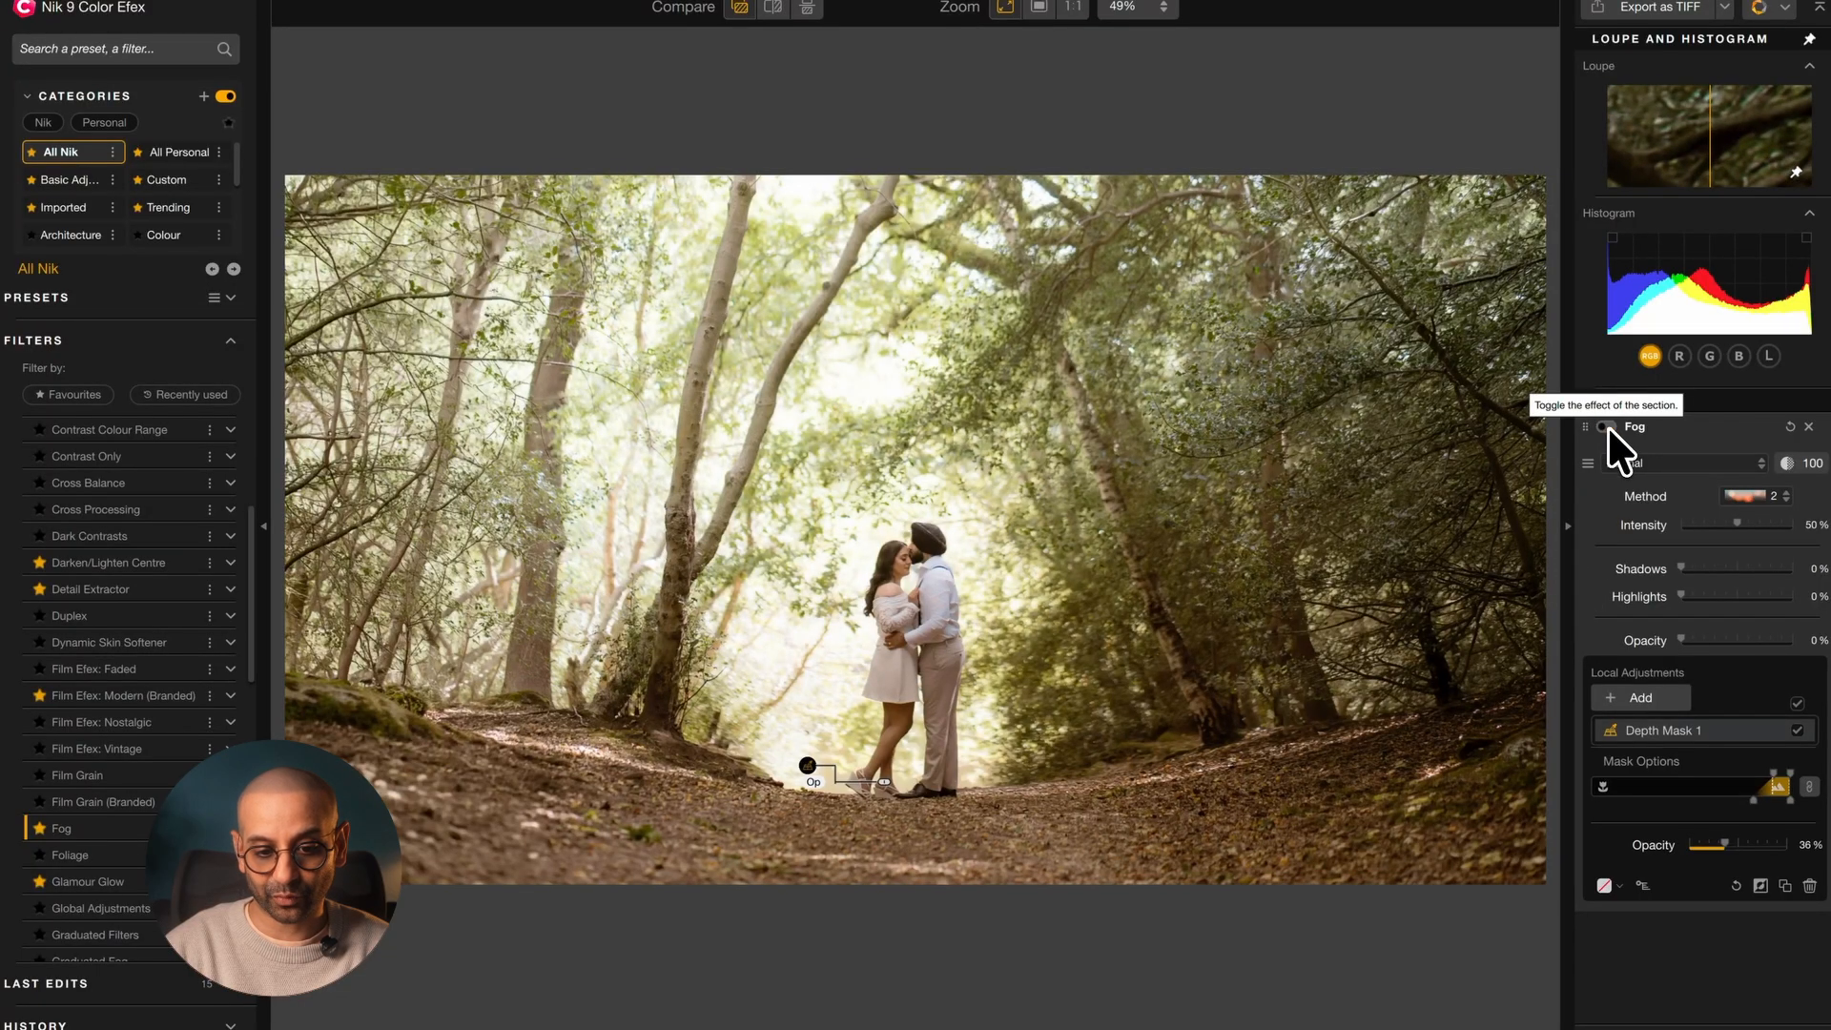
click(1609, 426)
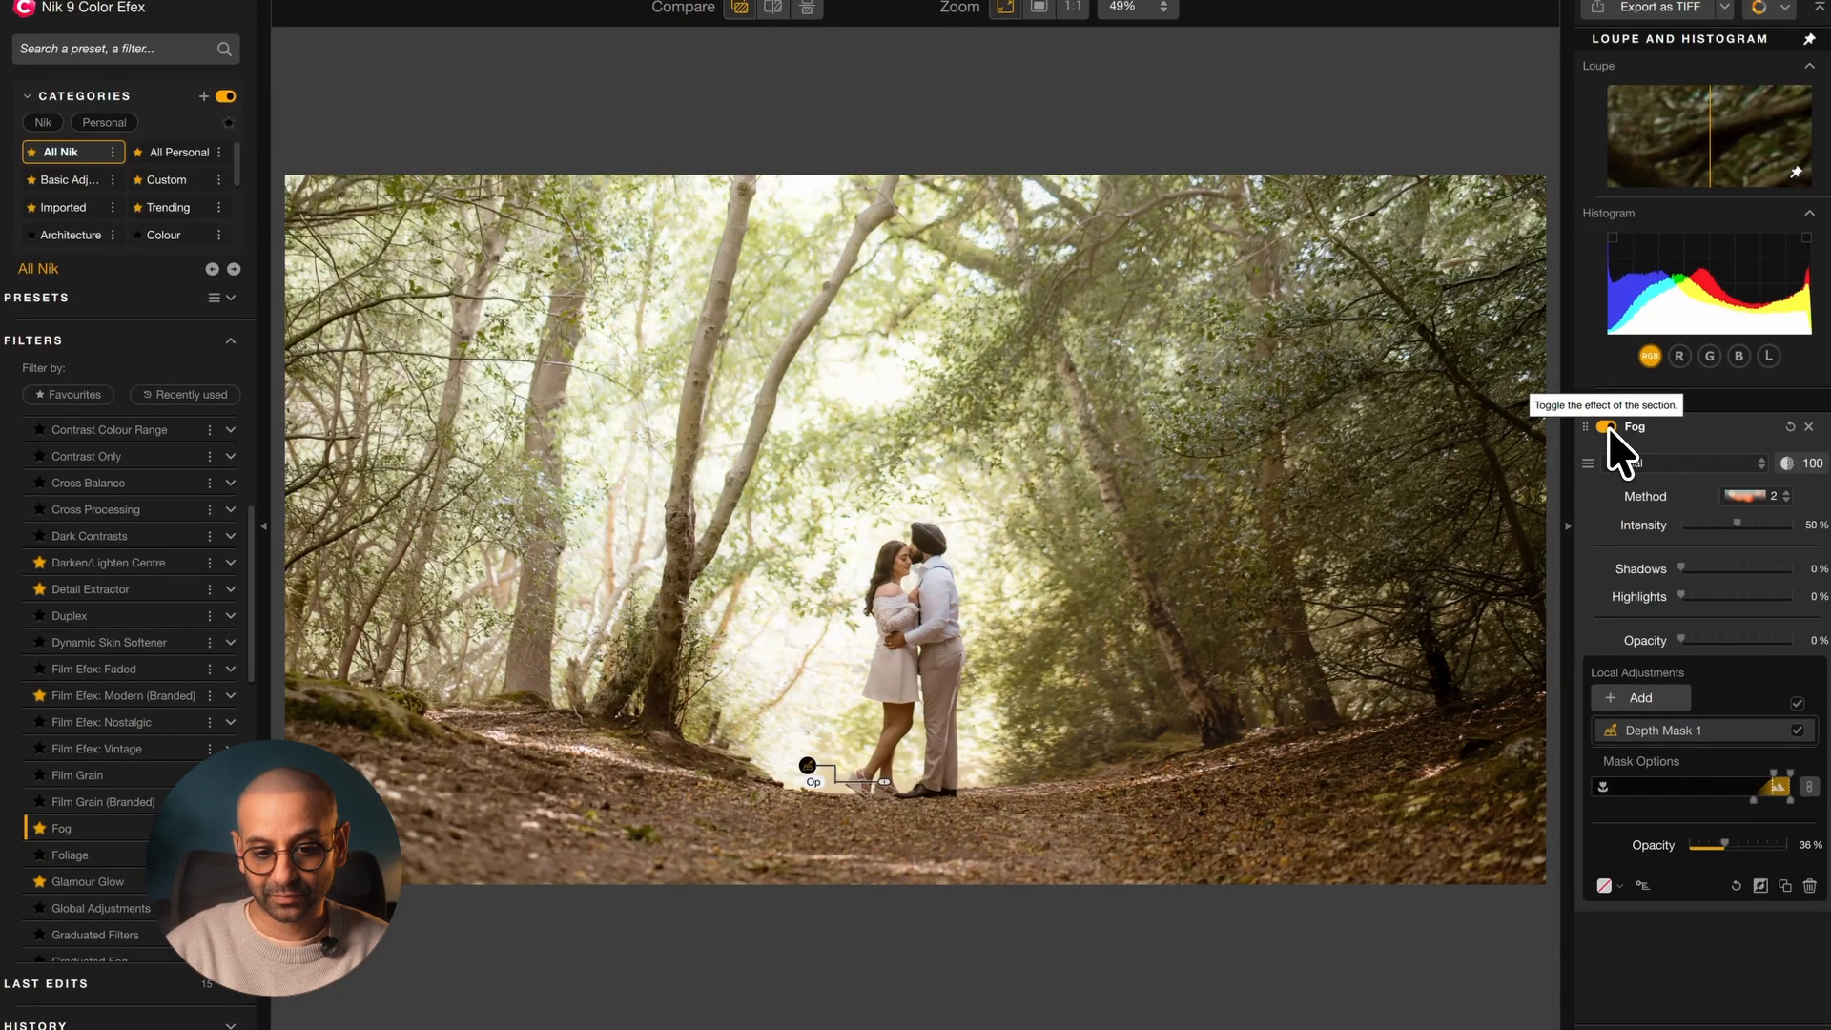
click(1608, 426)
click(1608, 426)
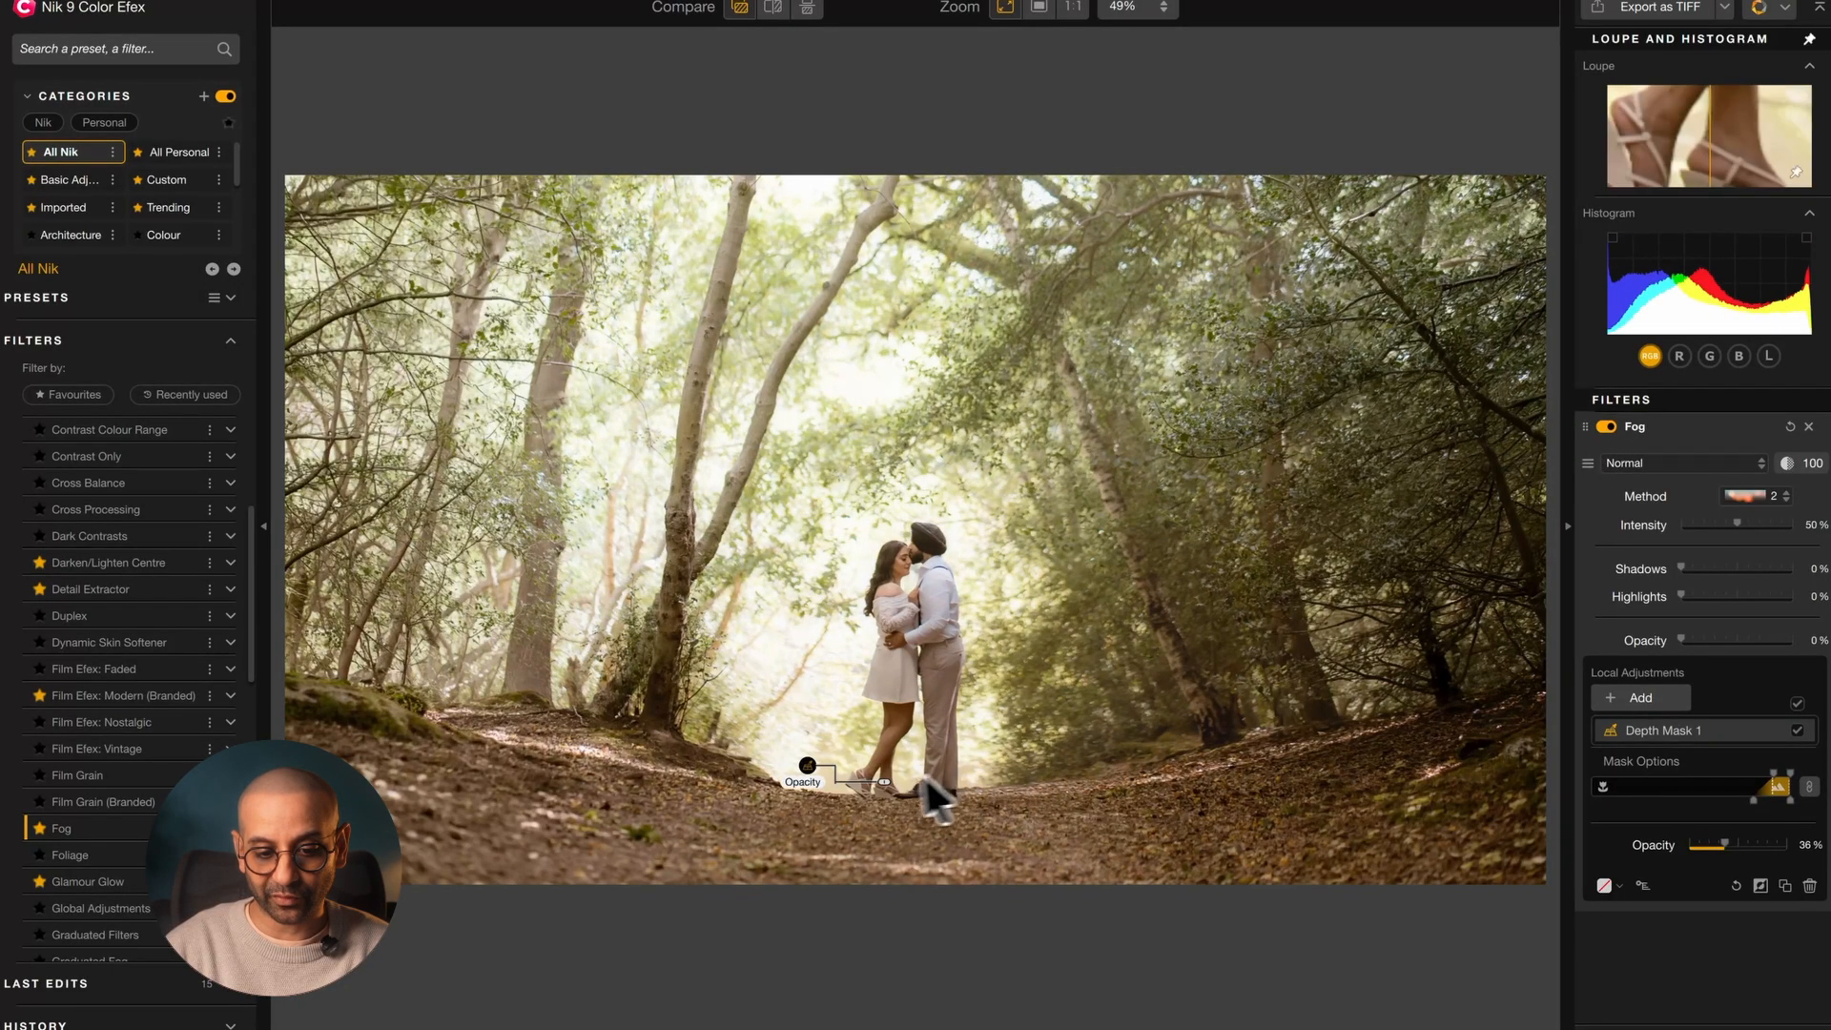
drag(883, 782, 885, 782)
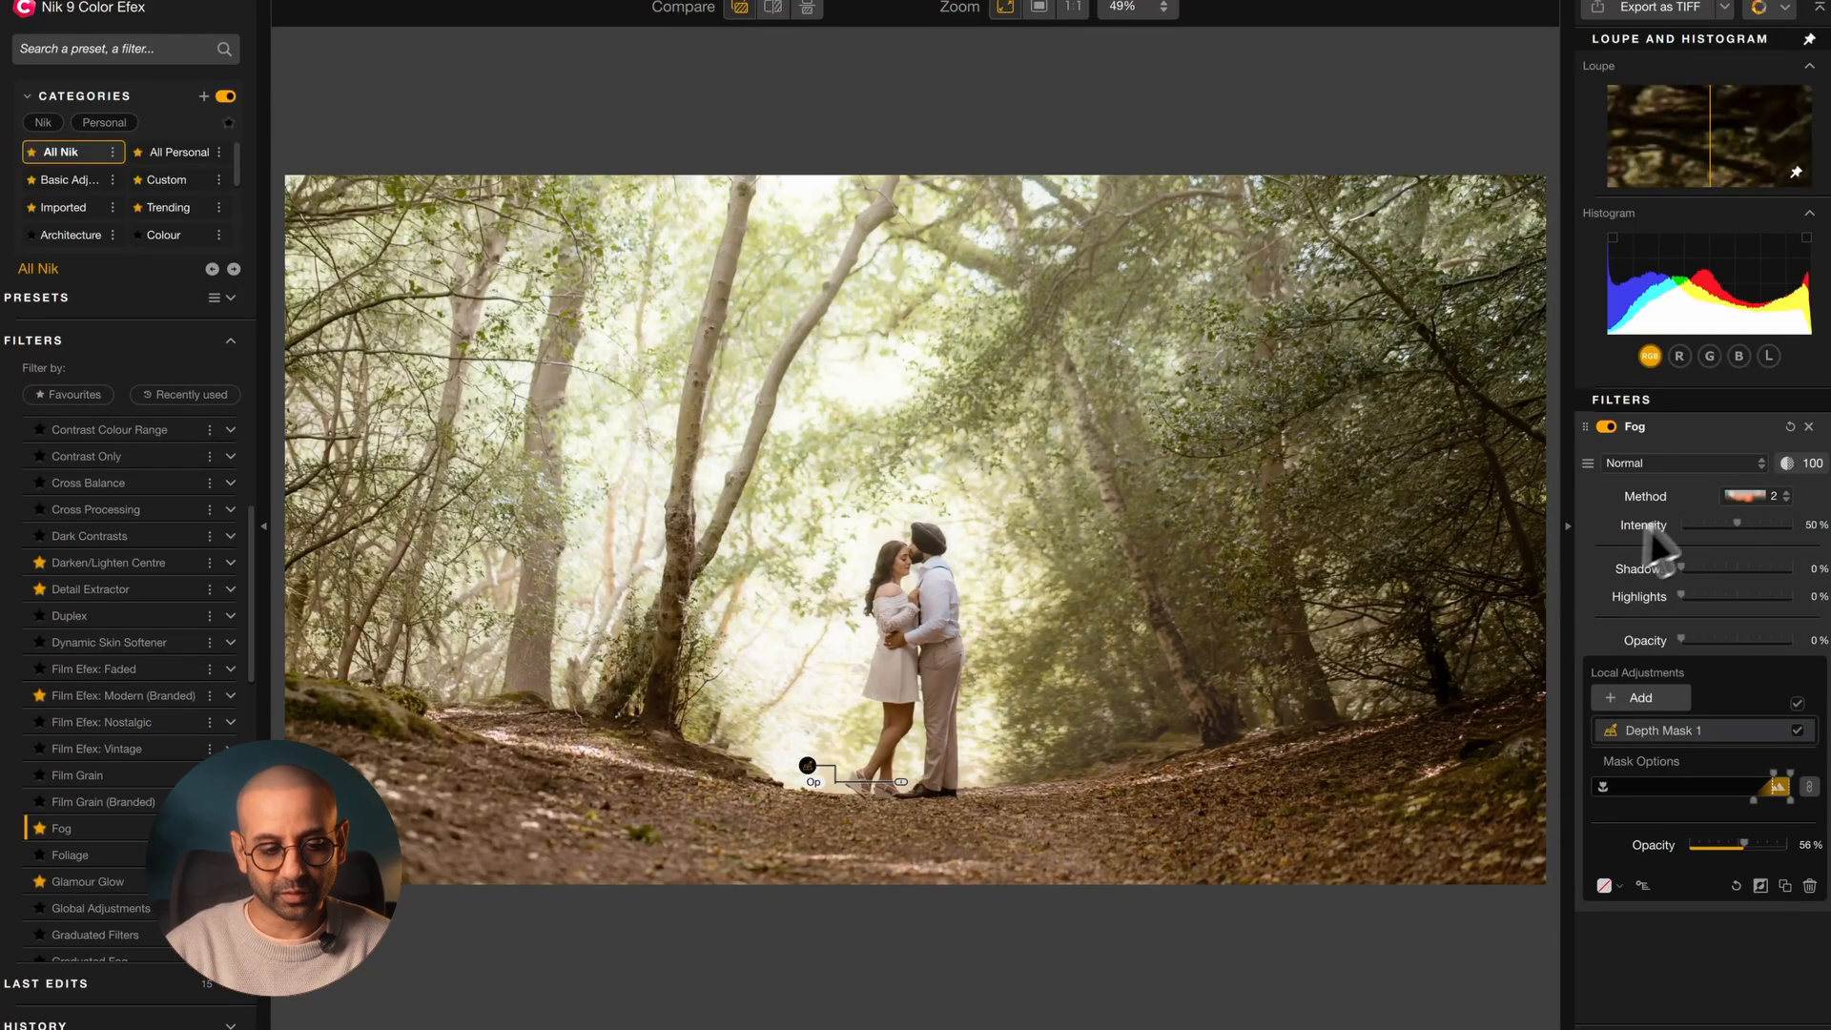
Replace the Fog filter with Pro Contrast and give it a depth mask sampled on the background
click(1808, 426)
scroll(124, 668, down, 10)
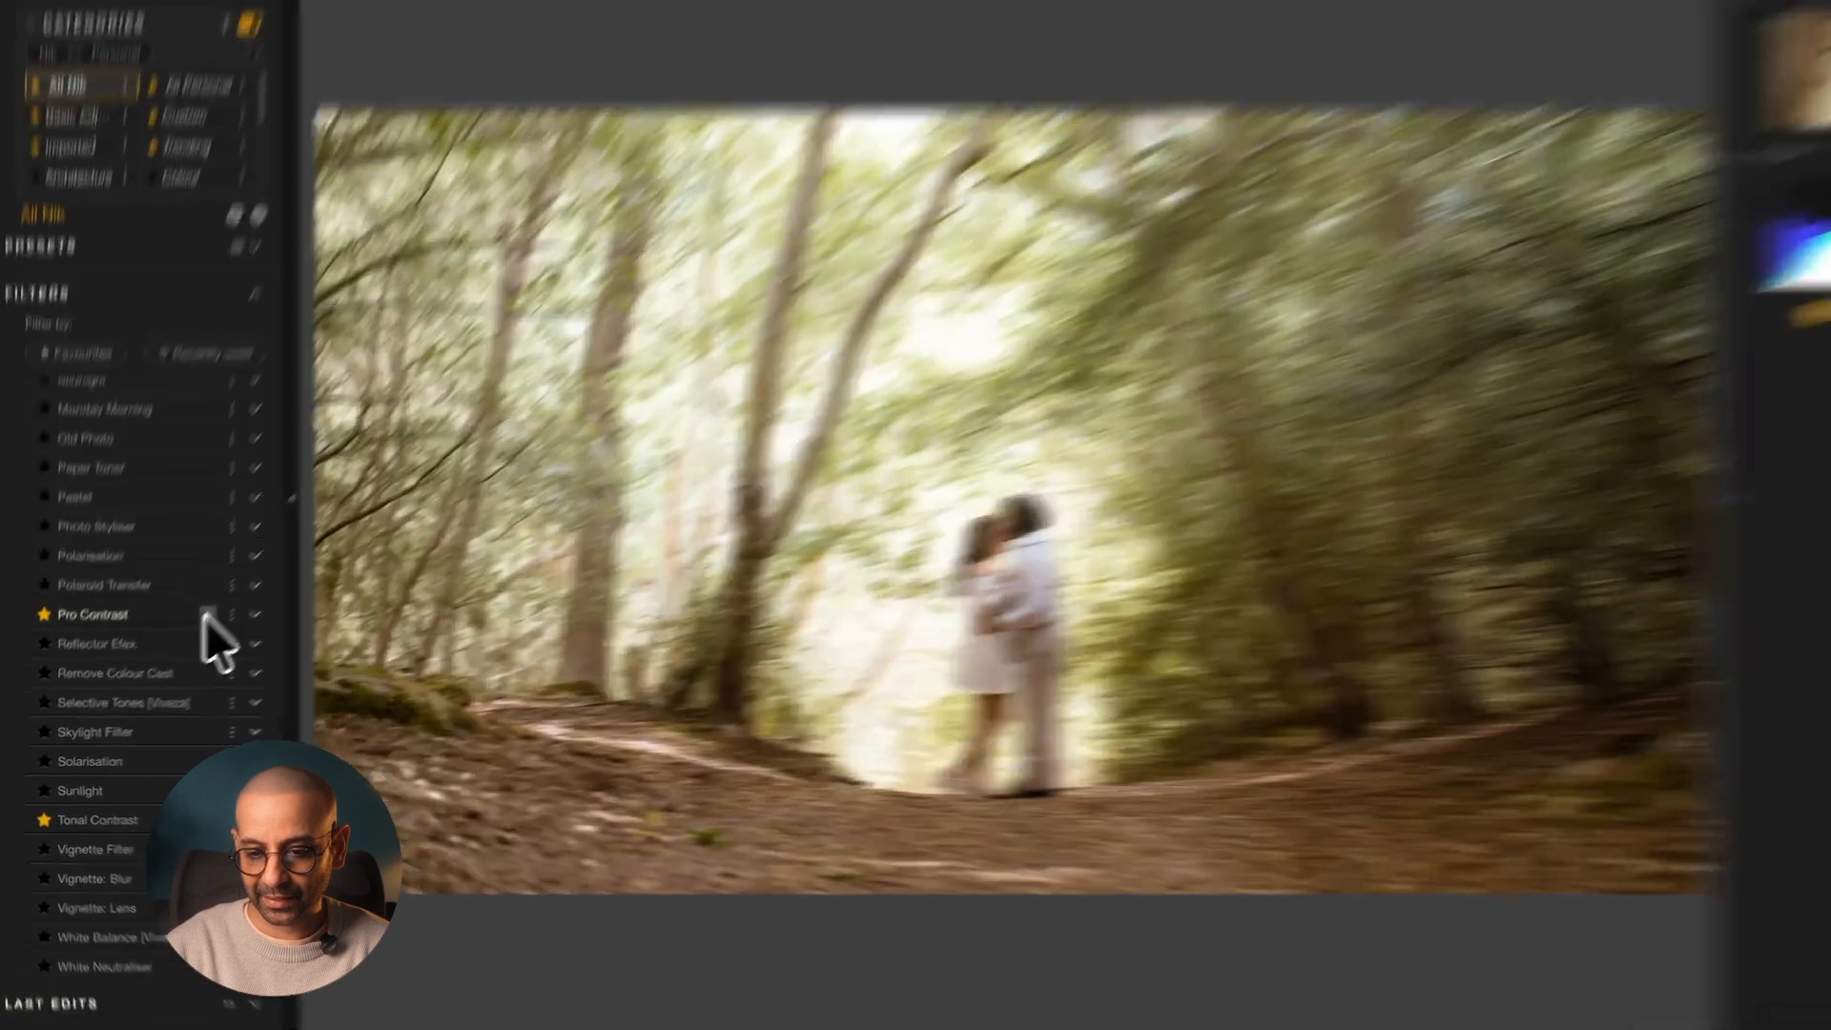
click(188, 632)
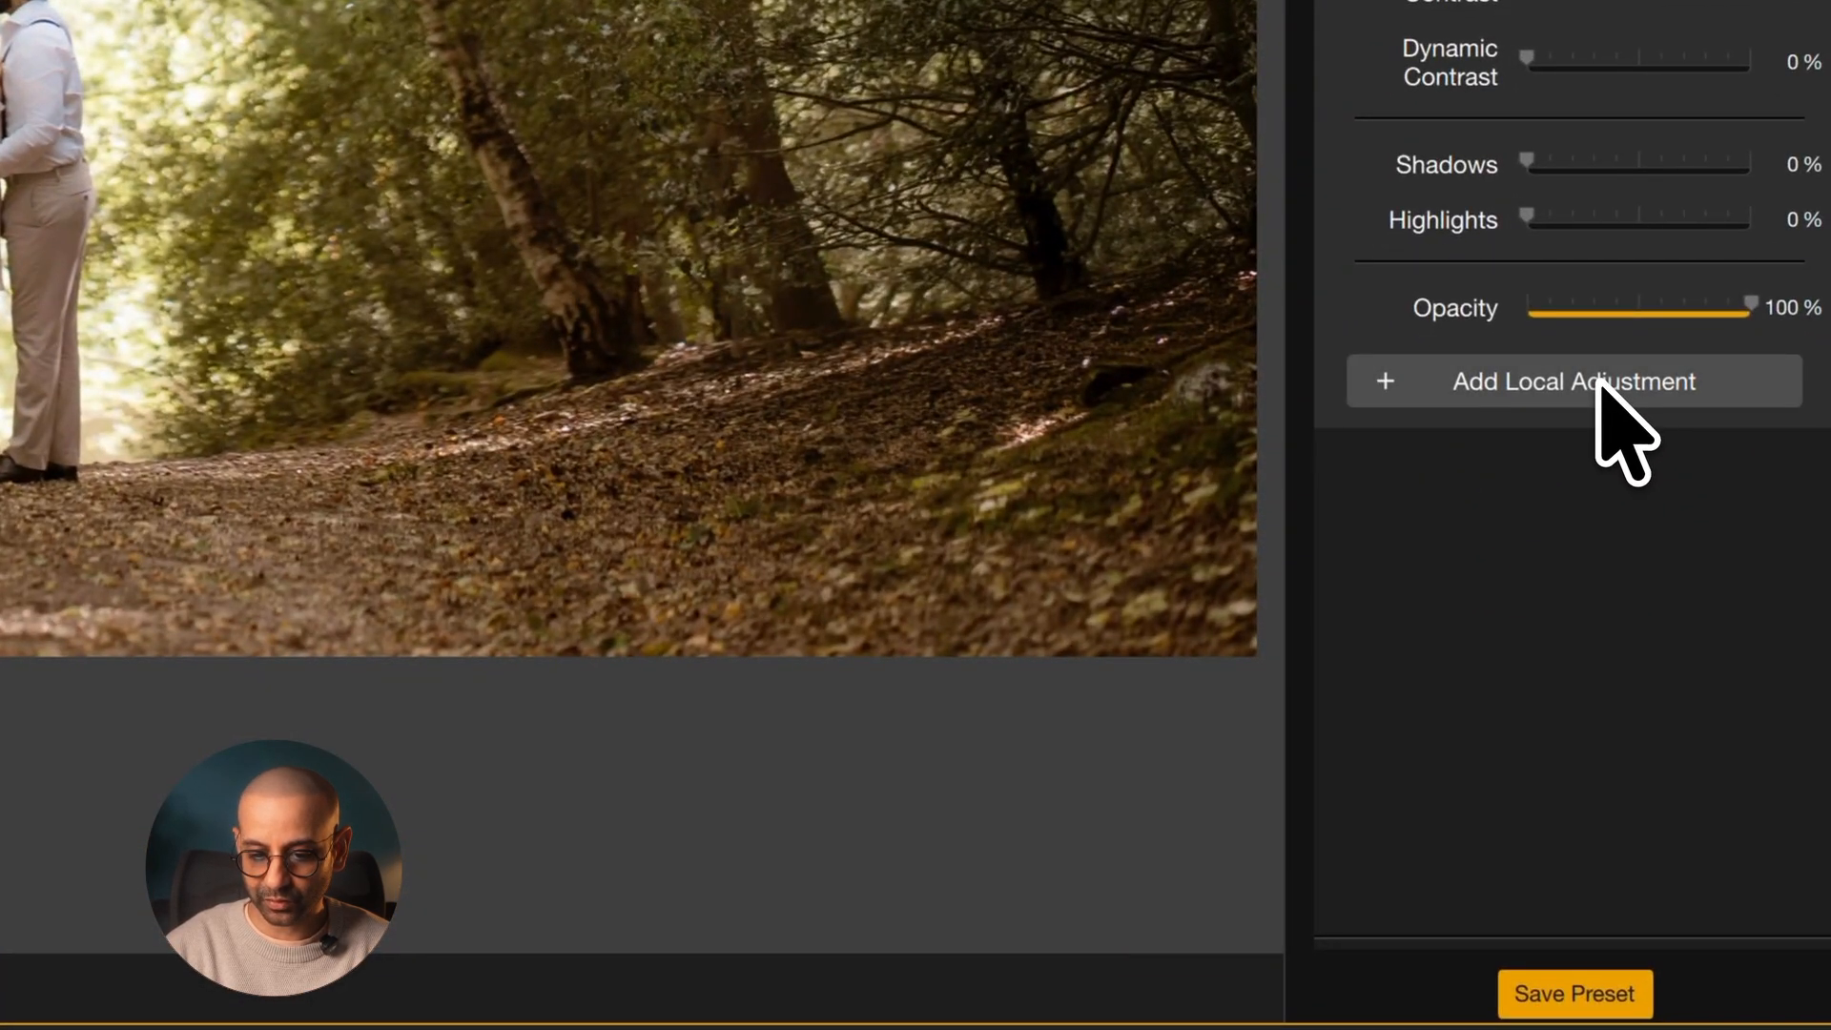
click(1599, 381)
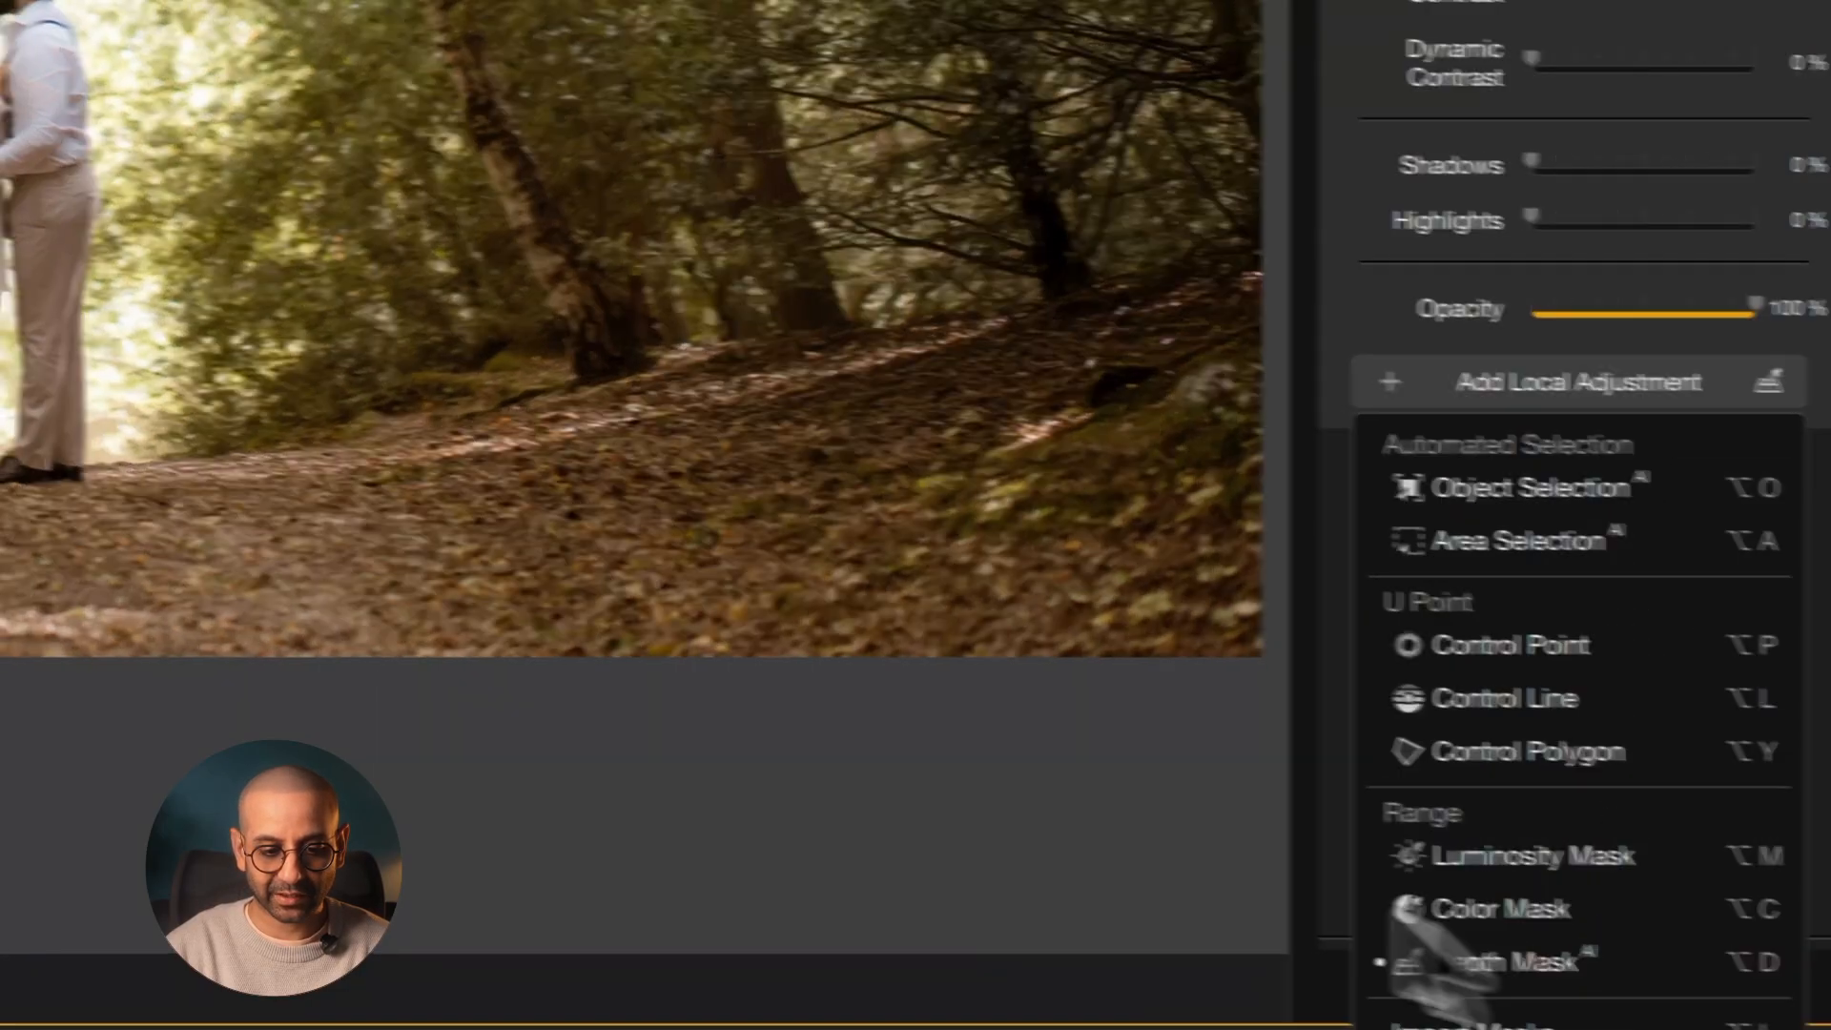
click(1431, 961)
click(476, 269)
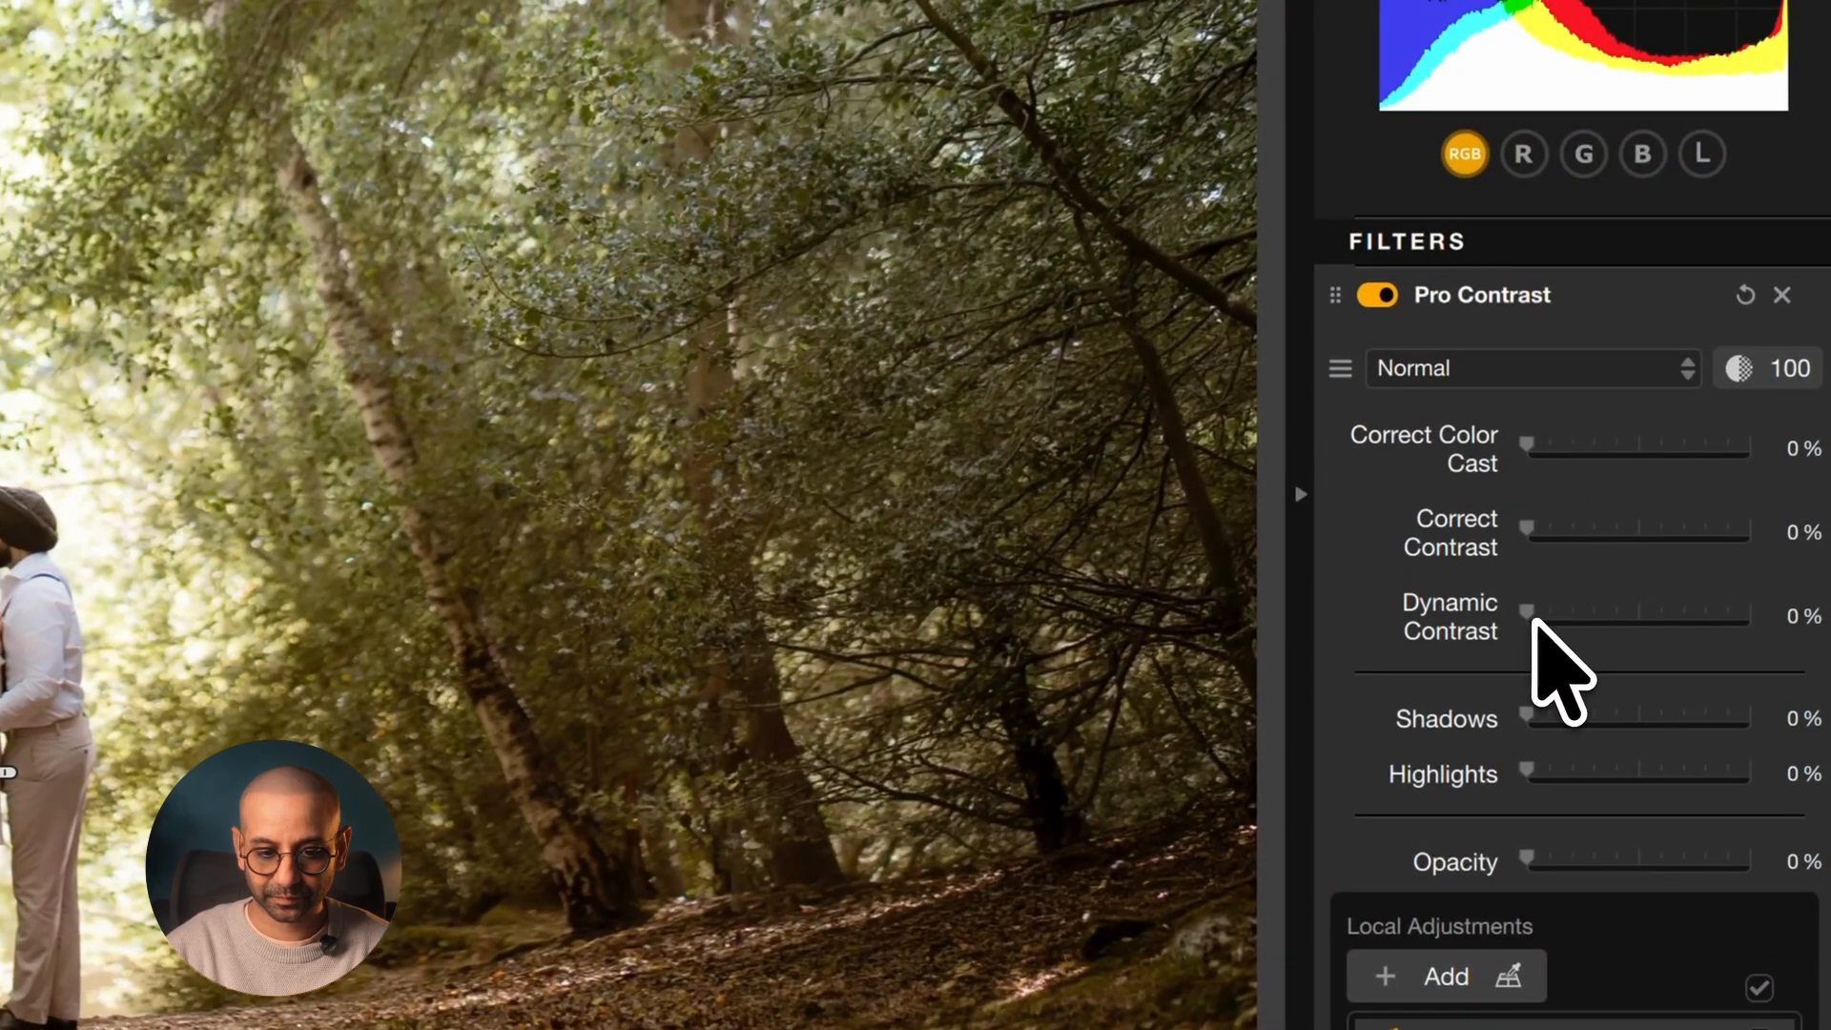
Set Dynamic Contrast to 72% and, with the red mask overlay shown, reposition the depth mask point in the background beside the couple's lower legs
drag(1564, 615, 1696, 615)
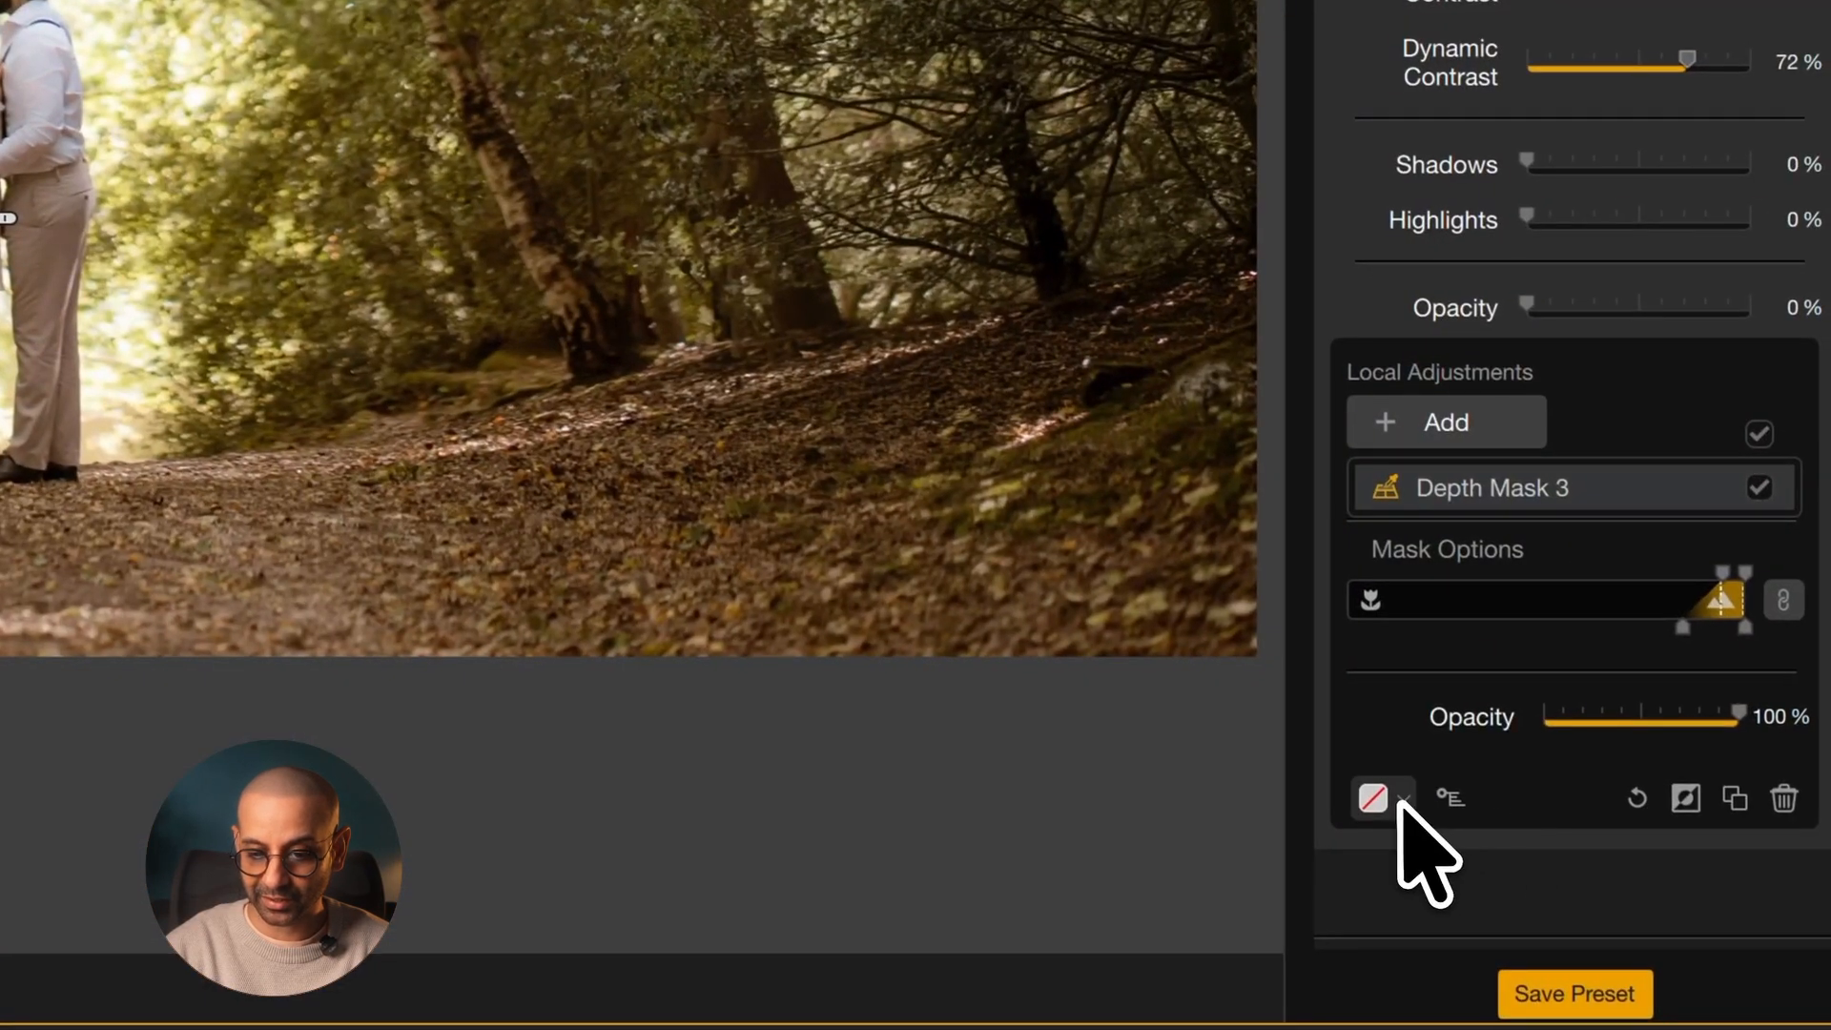
click(1394, 799)
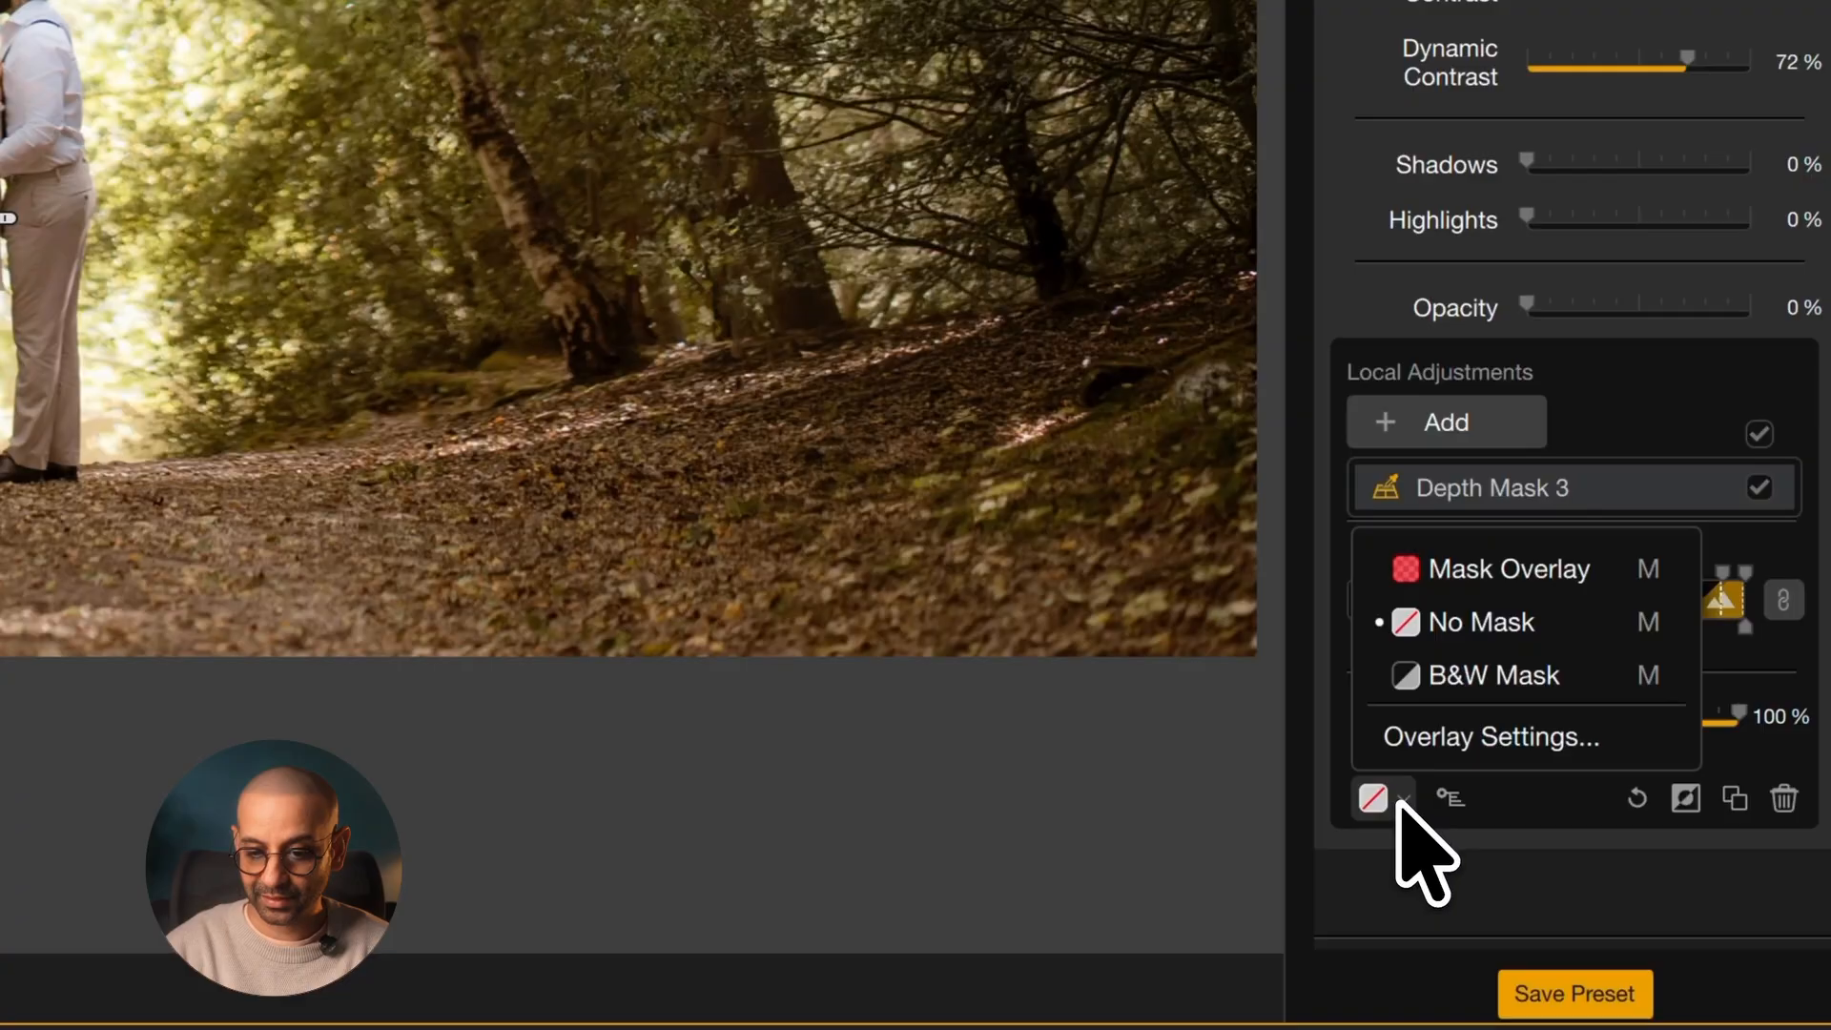
click(1440, 610)
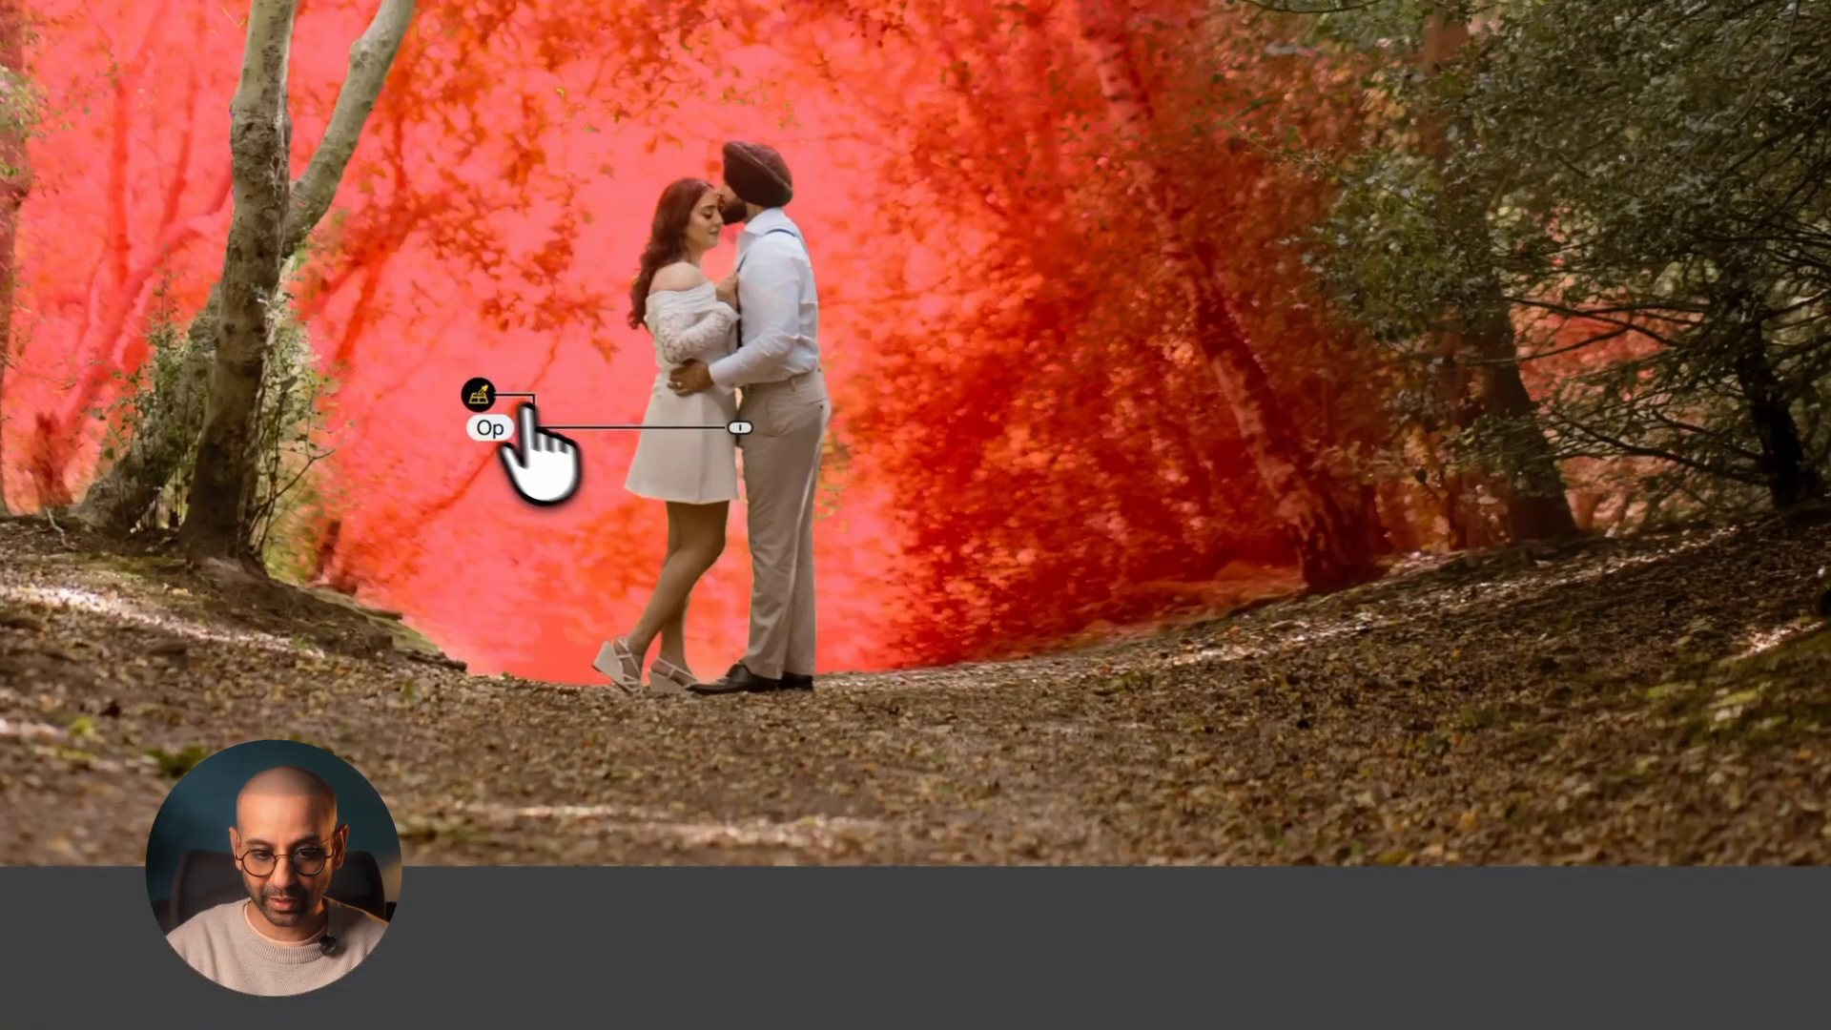
drag(479, 396, 477, 620)
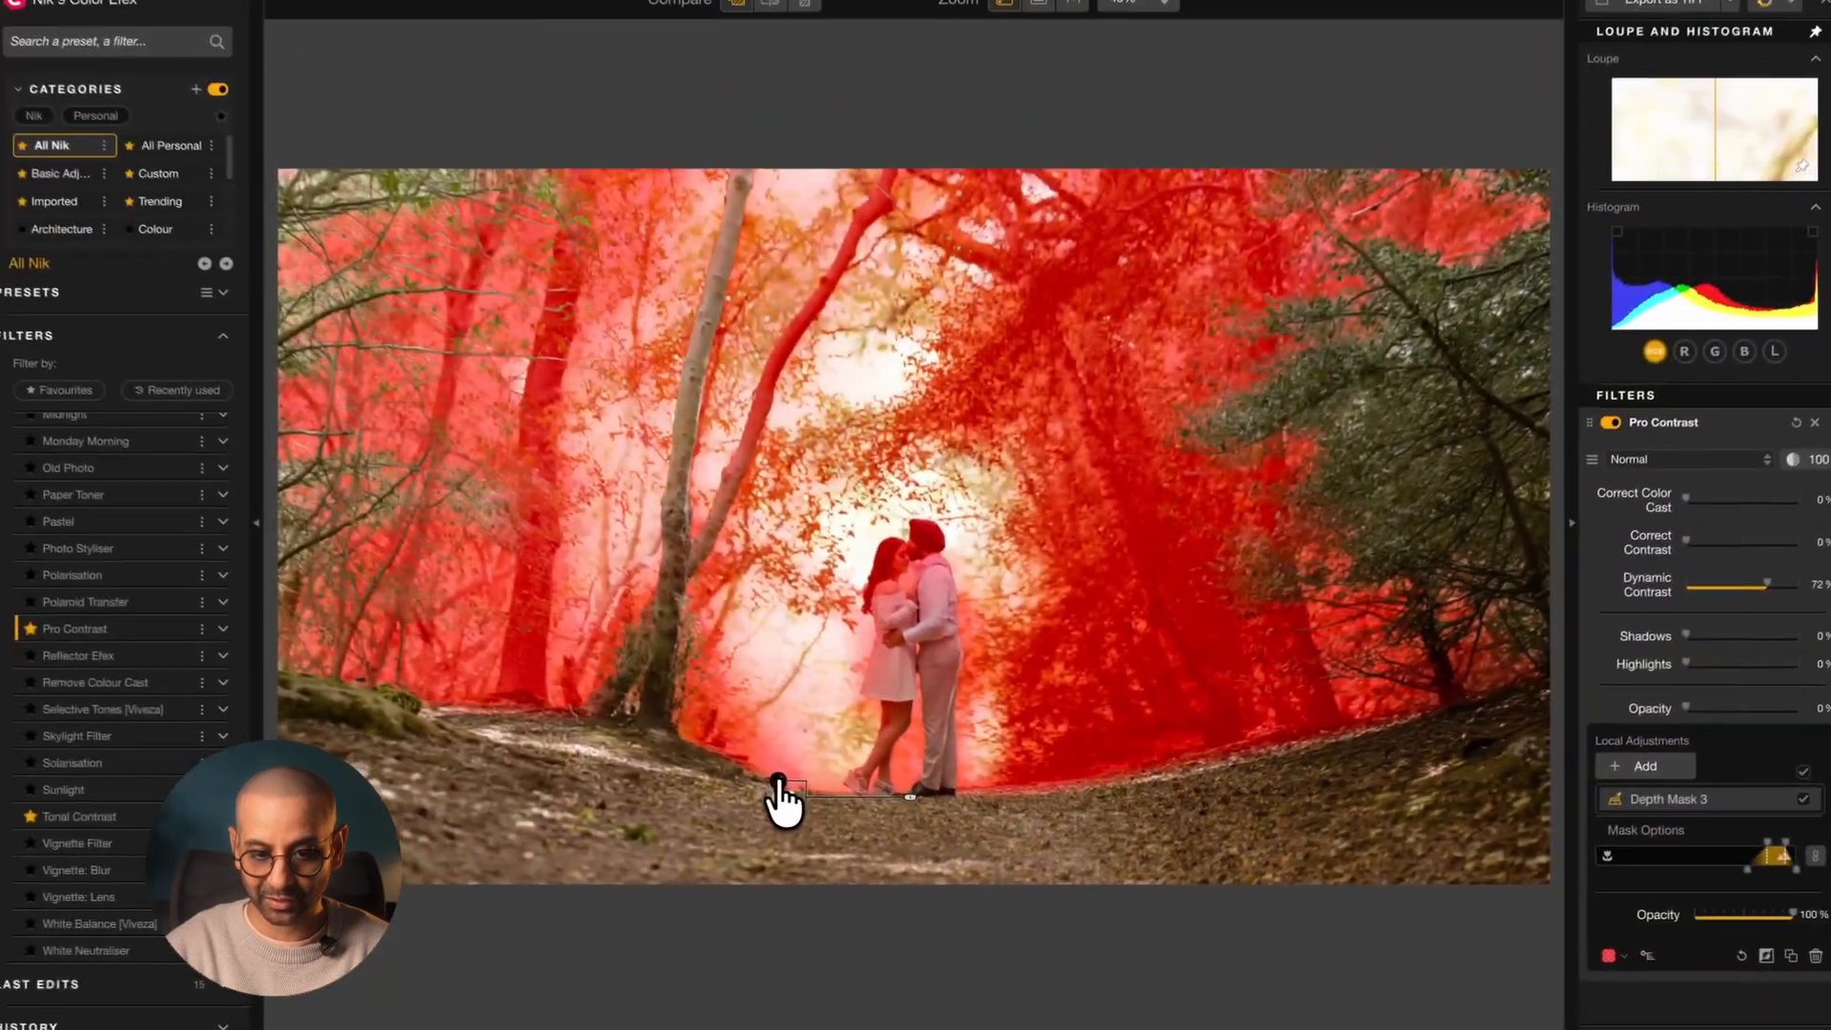
drag(778, 781, 786, 748)
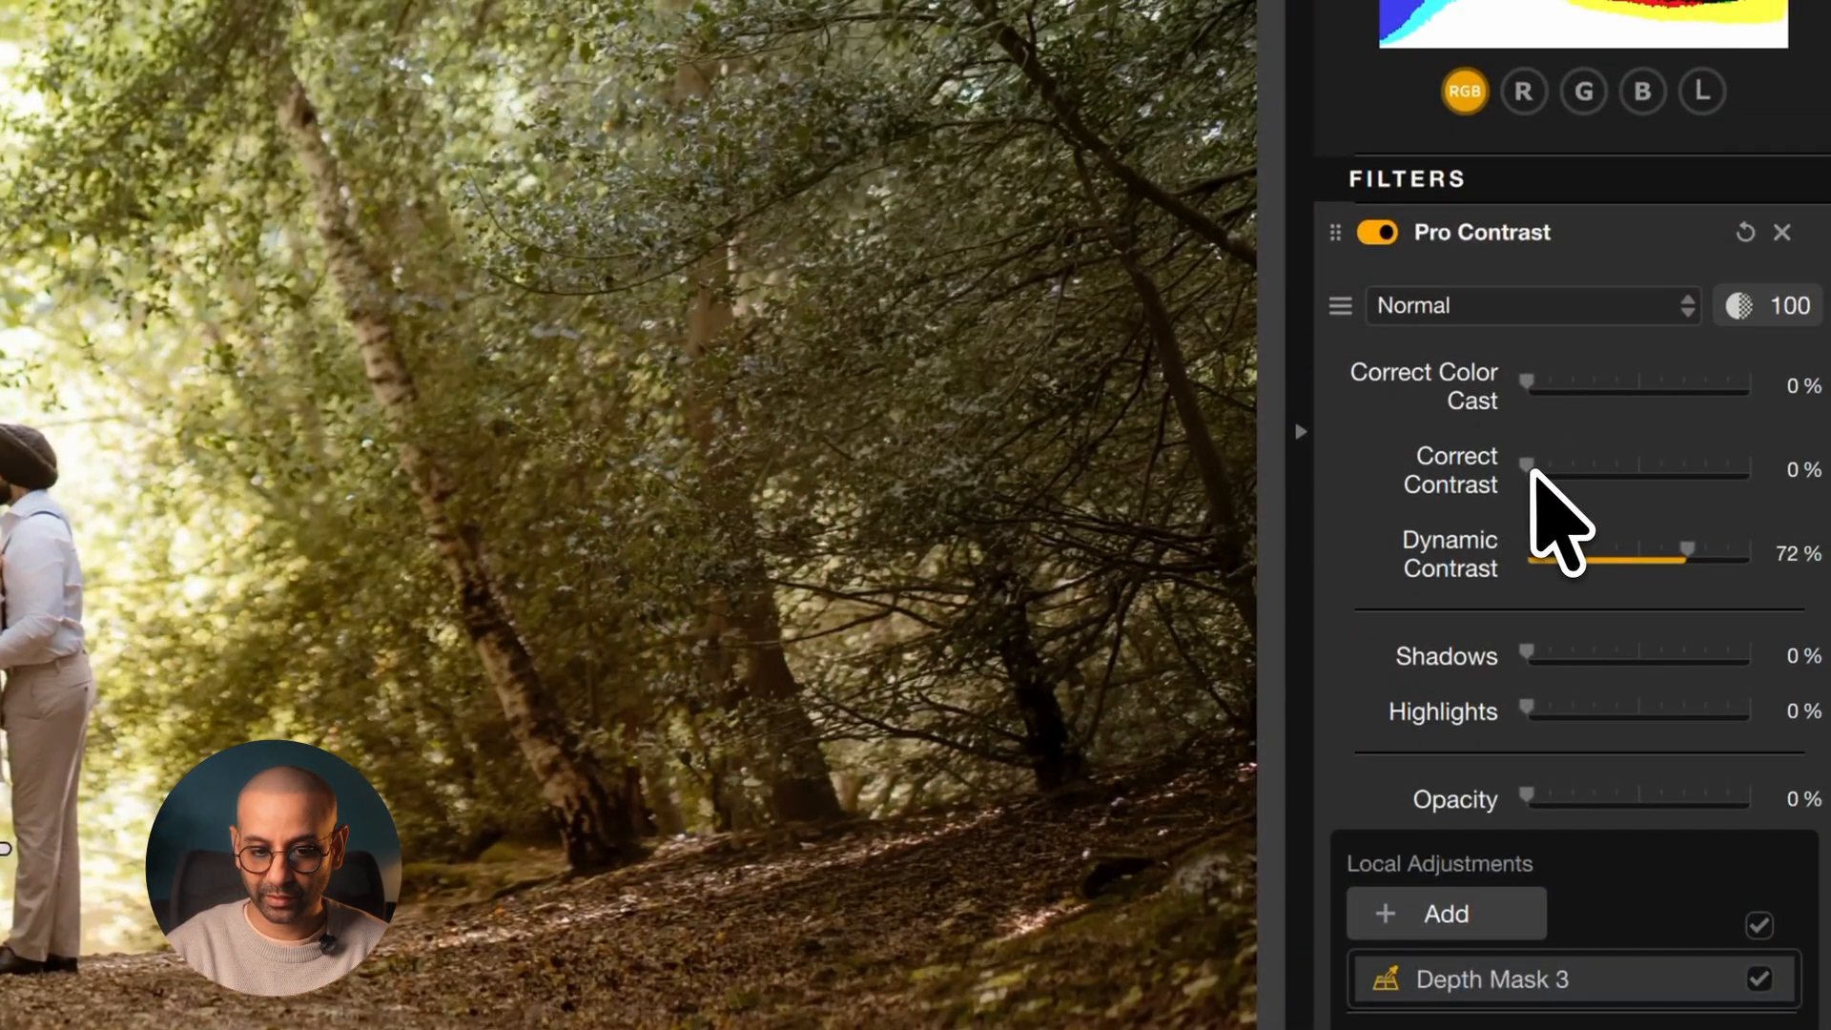
Set Pro Contrast's Correct Contrast to 48%, compare its effect, and leave the filter switched off
drag(1531, 469, 1633, 464)
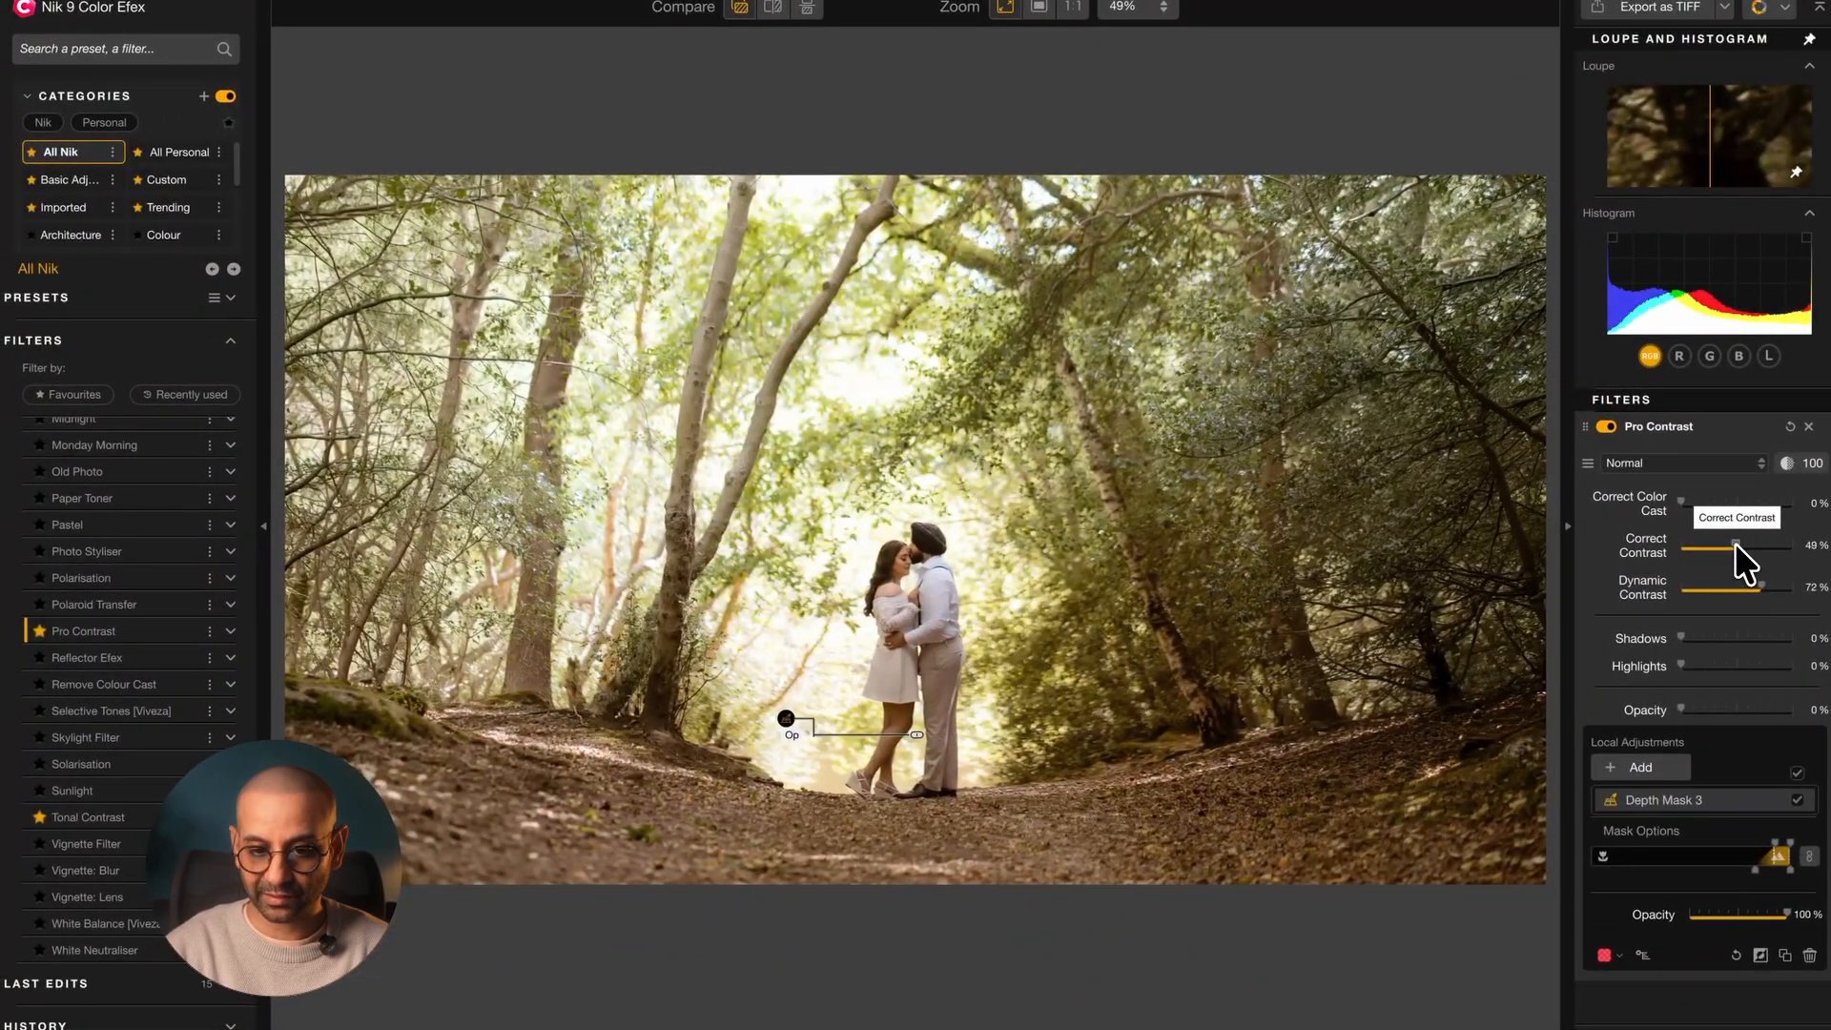
click(1606, 427)
click(1604, 426)
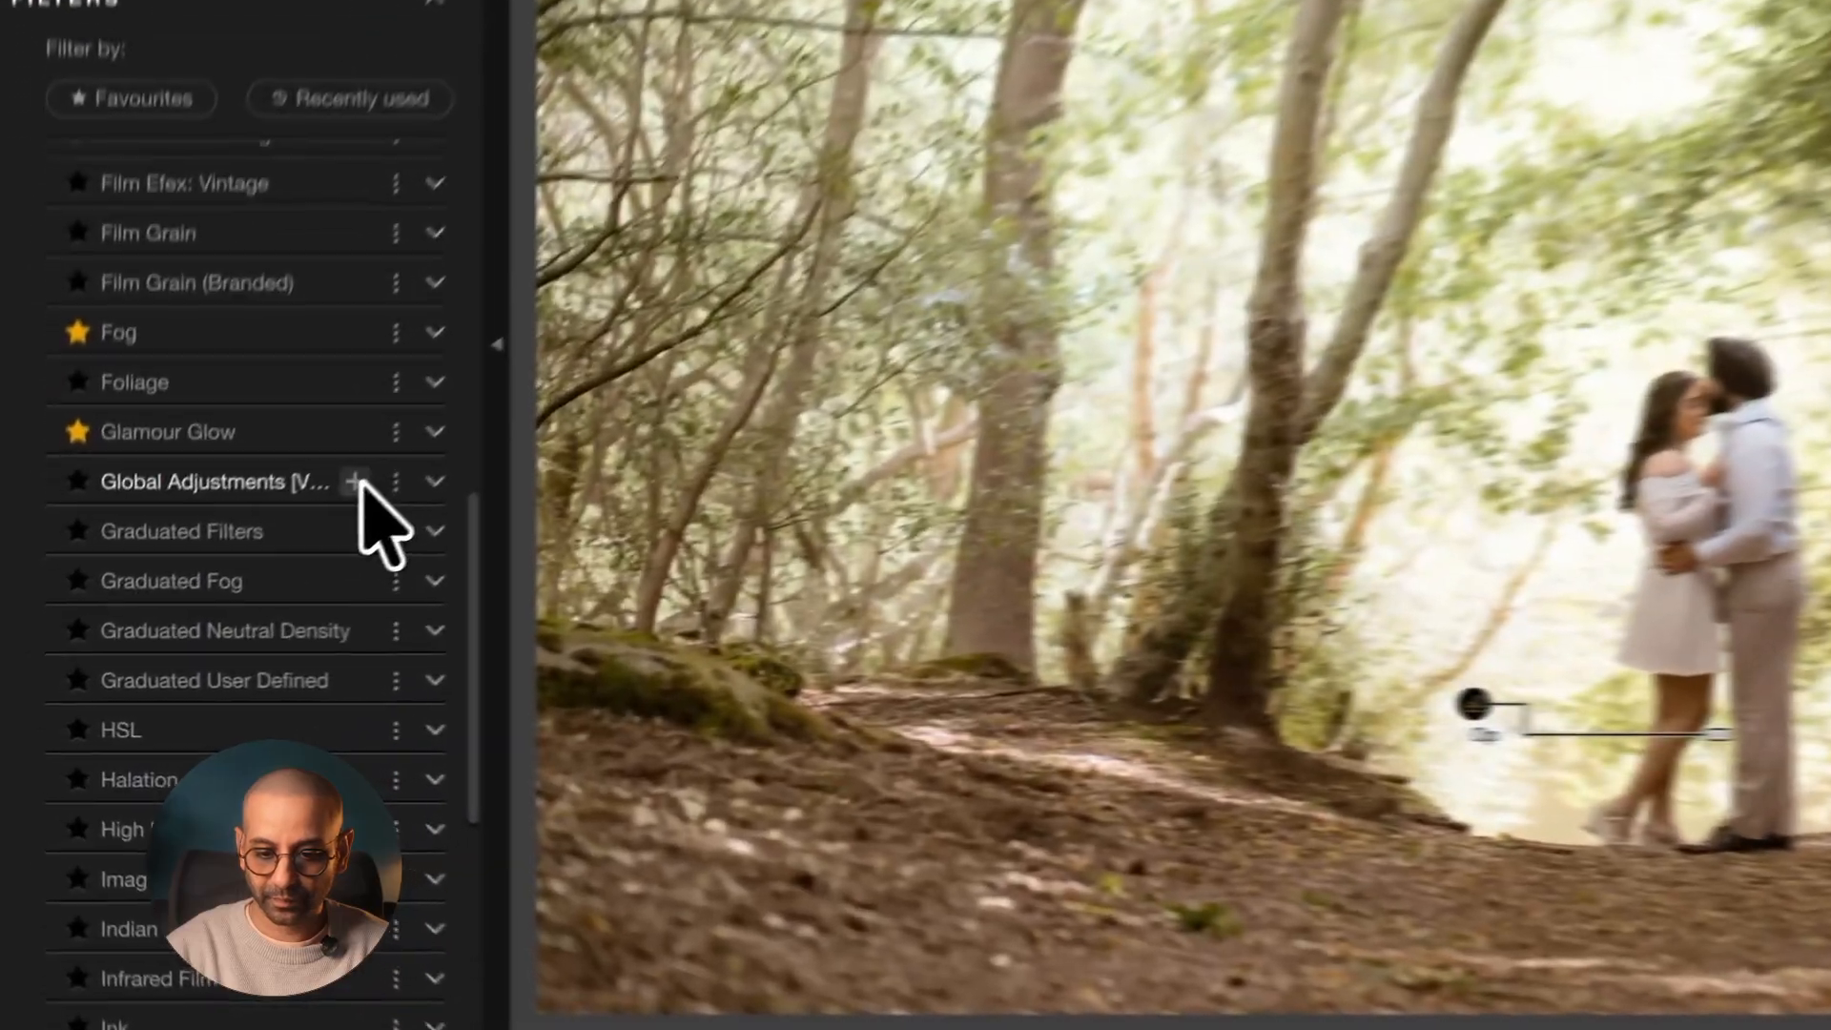
Add the Global Adjustments [Viveza] filter with a depth mask sampled on the couple
click(188, 598)
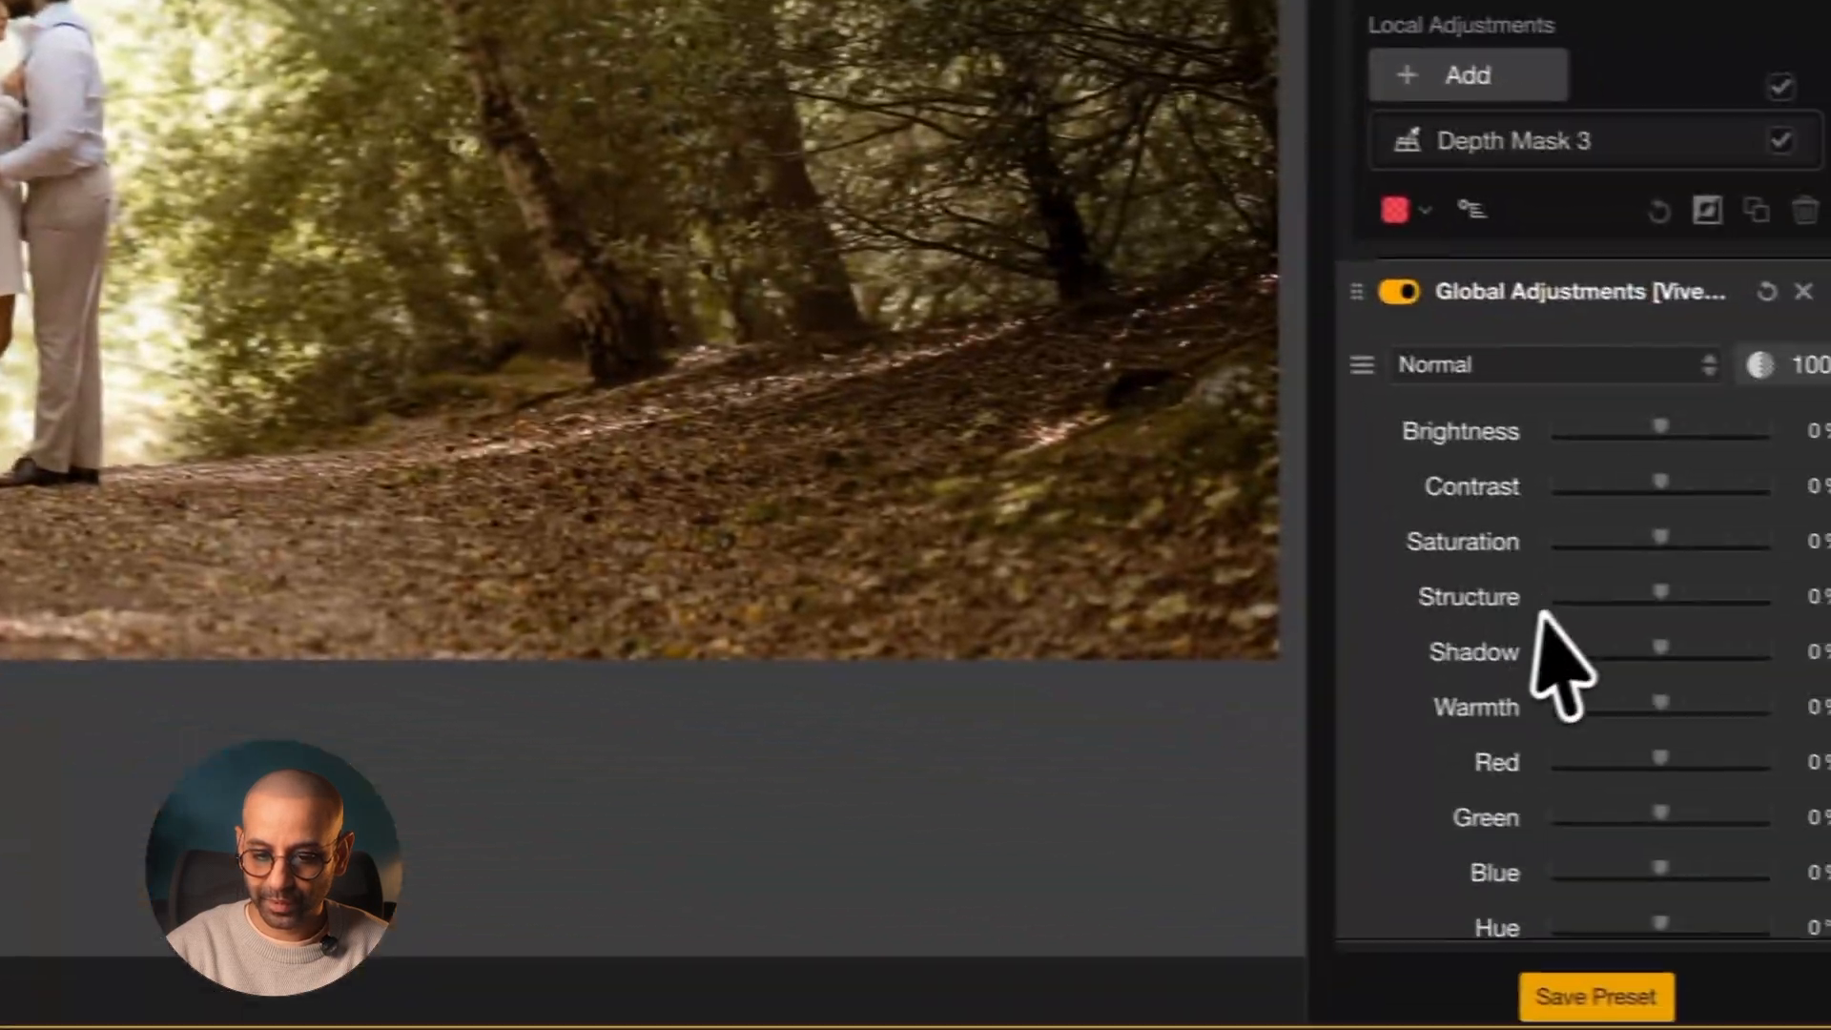
scroll(1537, 615, down, 3)
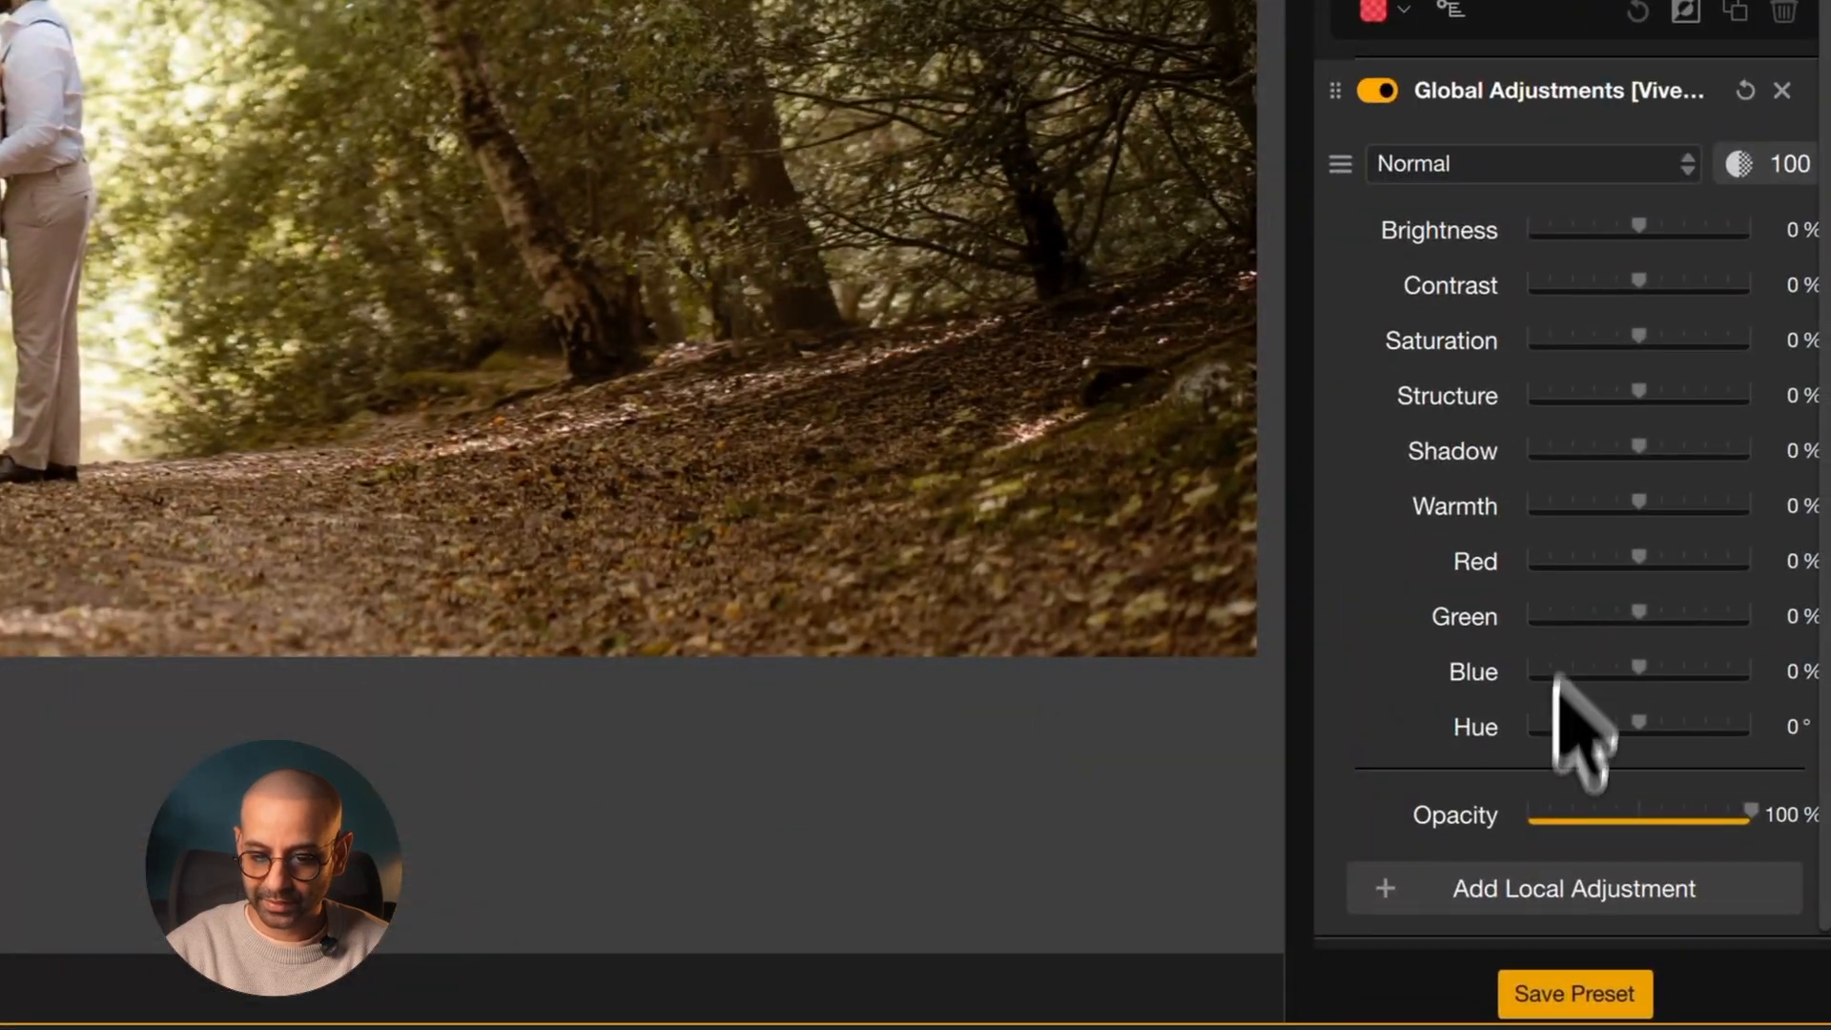
click(1541, 884)
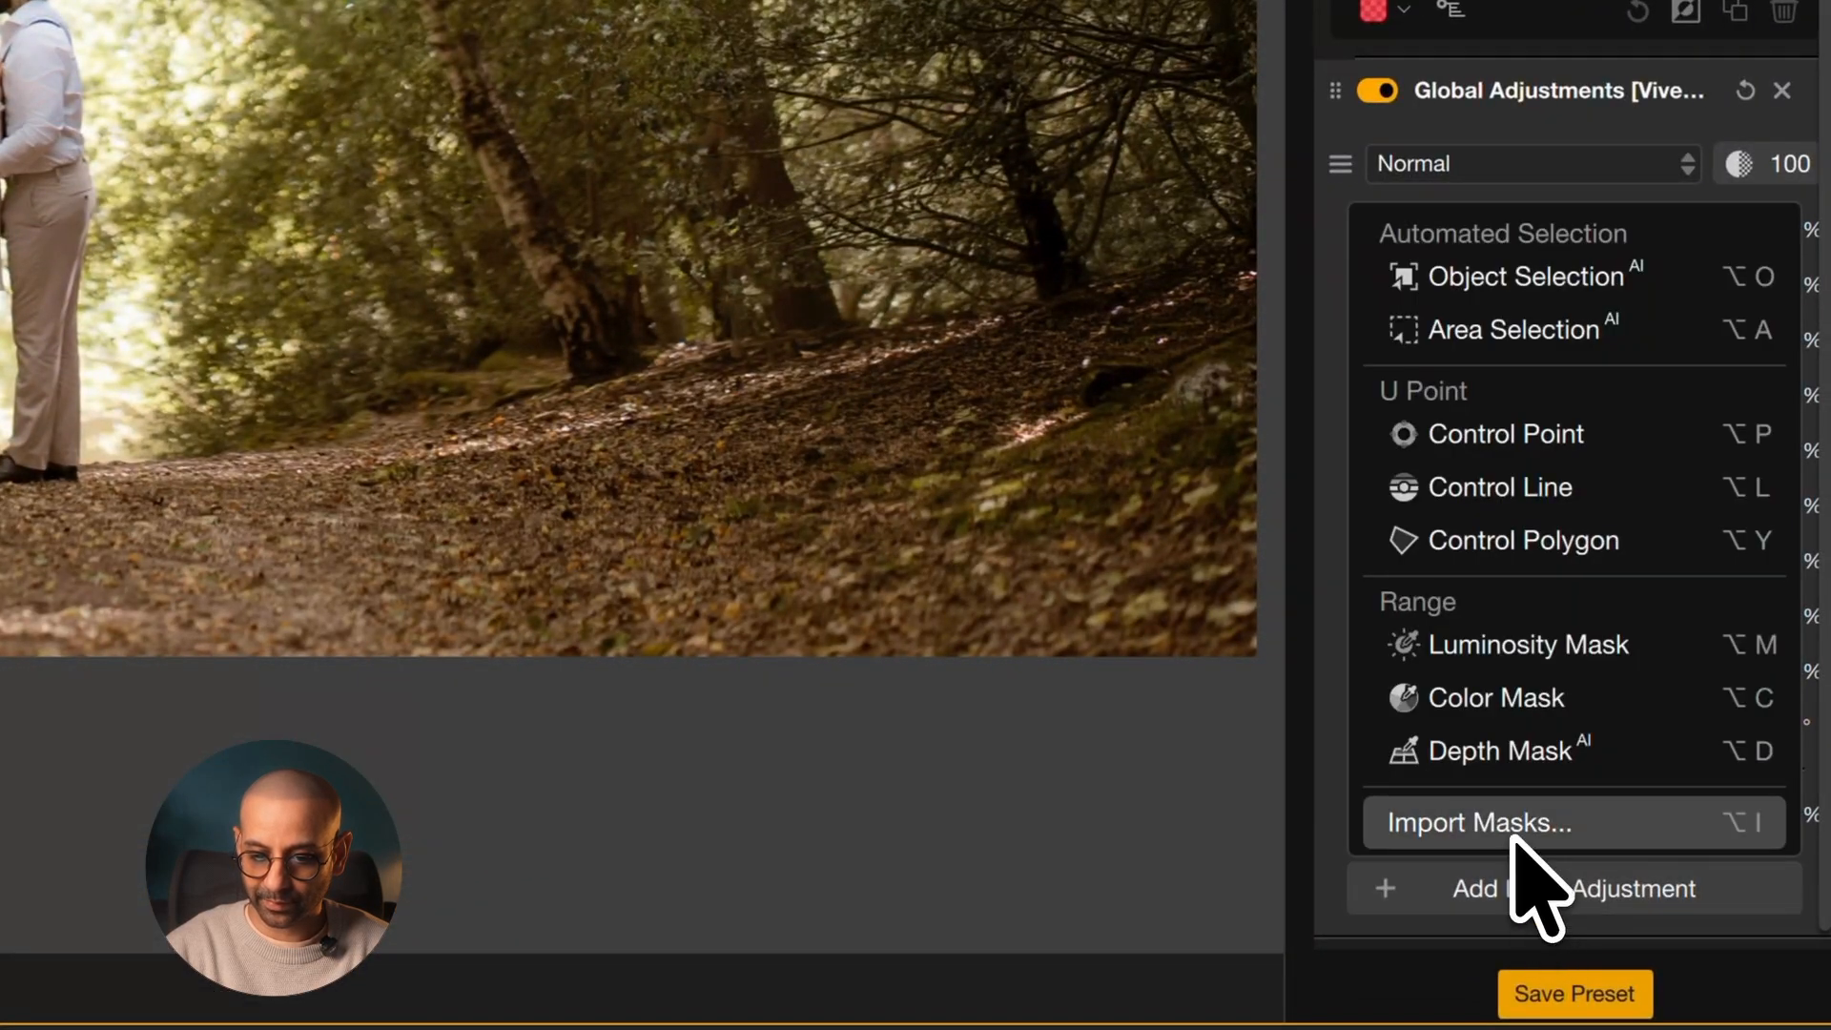
click(1523, 754)
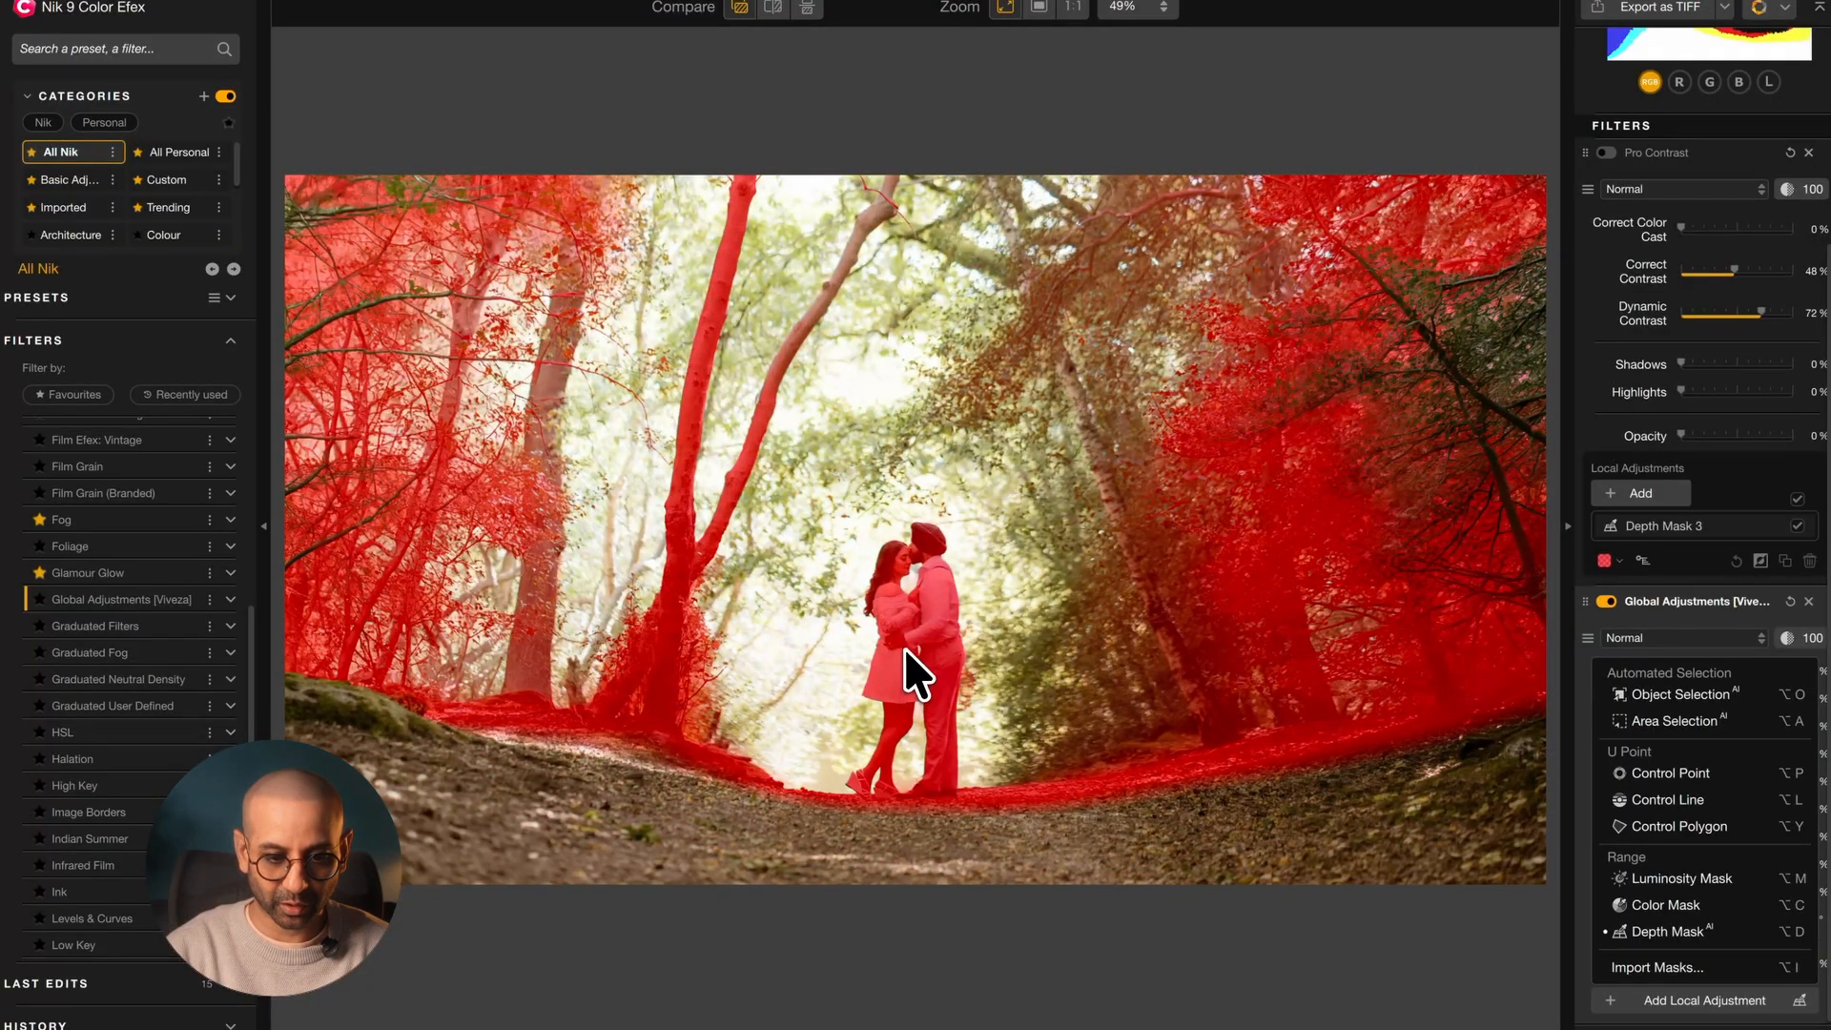
click(904, 647)
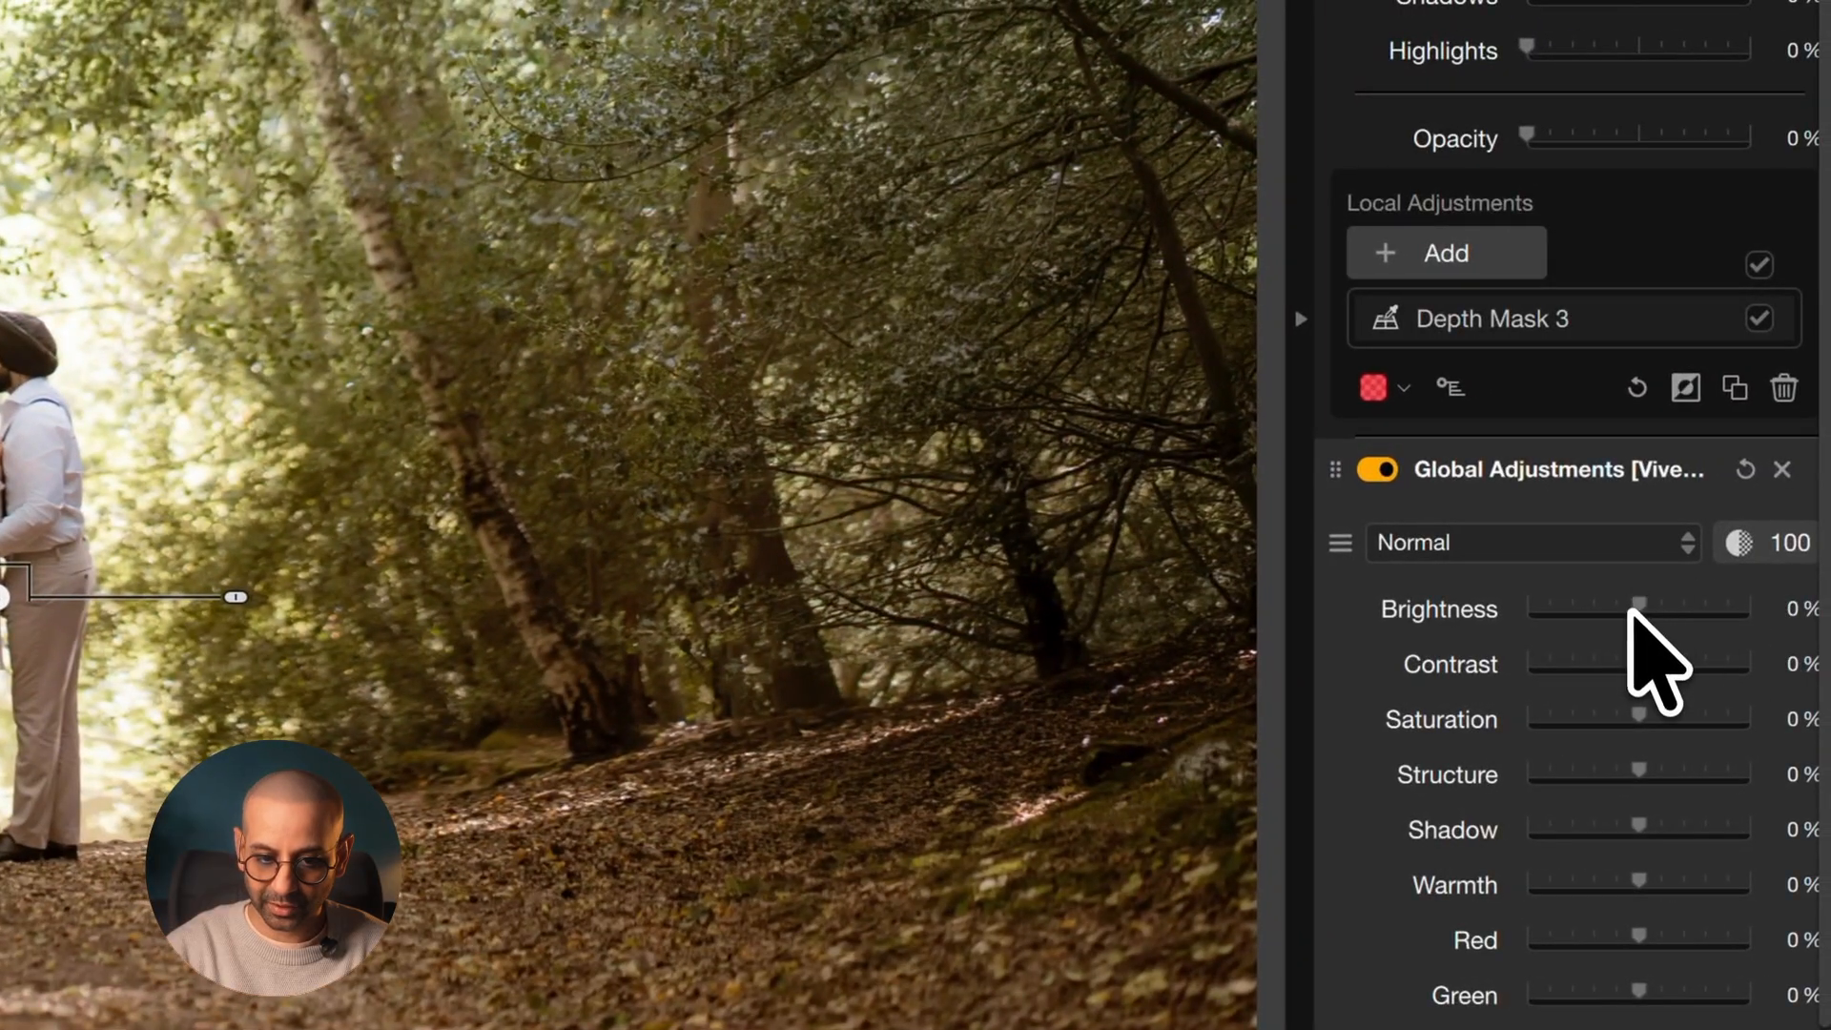
Set Global Adjustments' Brightness to 21% and Contrast to 16%, and switch the filter's effect off for comparison
drag(1639, 608, 1661, 605)
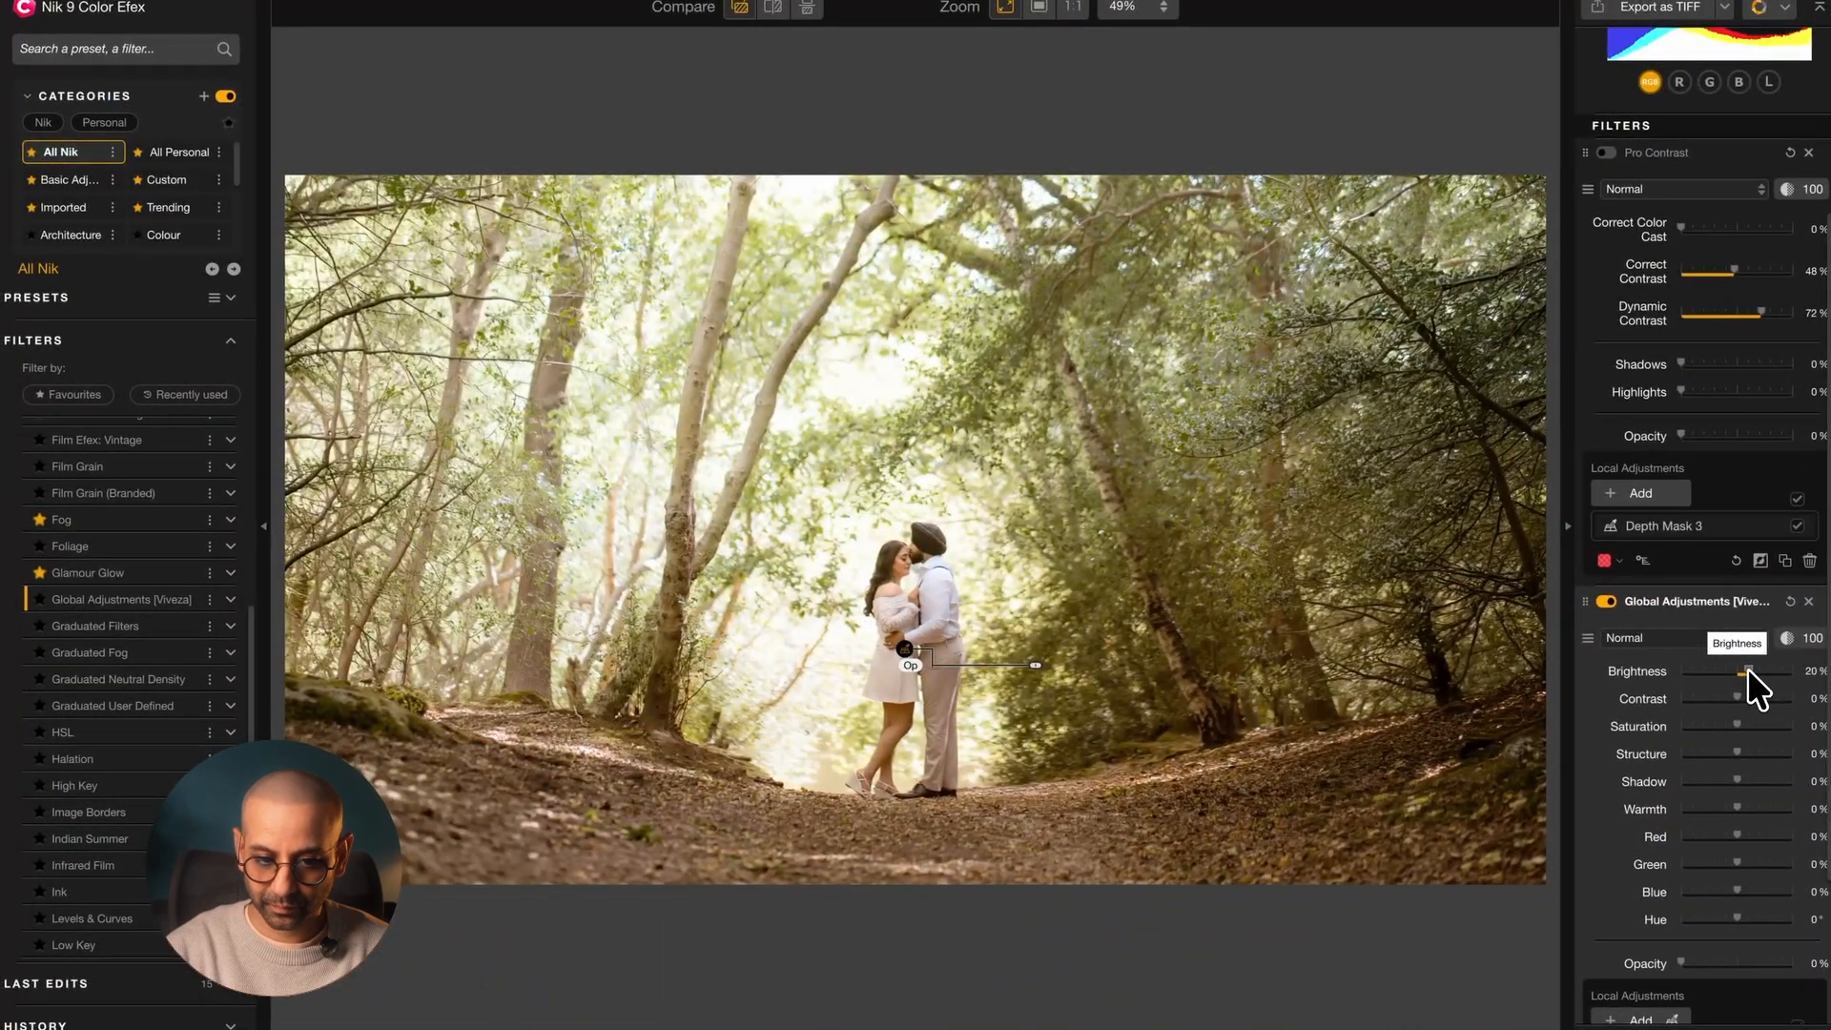
drag(1747, 670, 1748, 670)
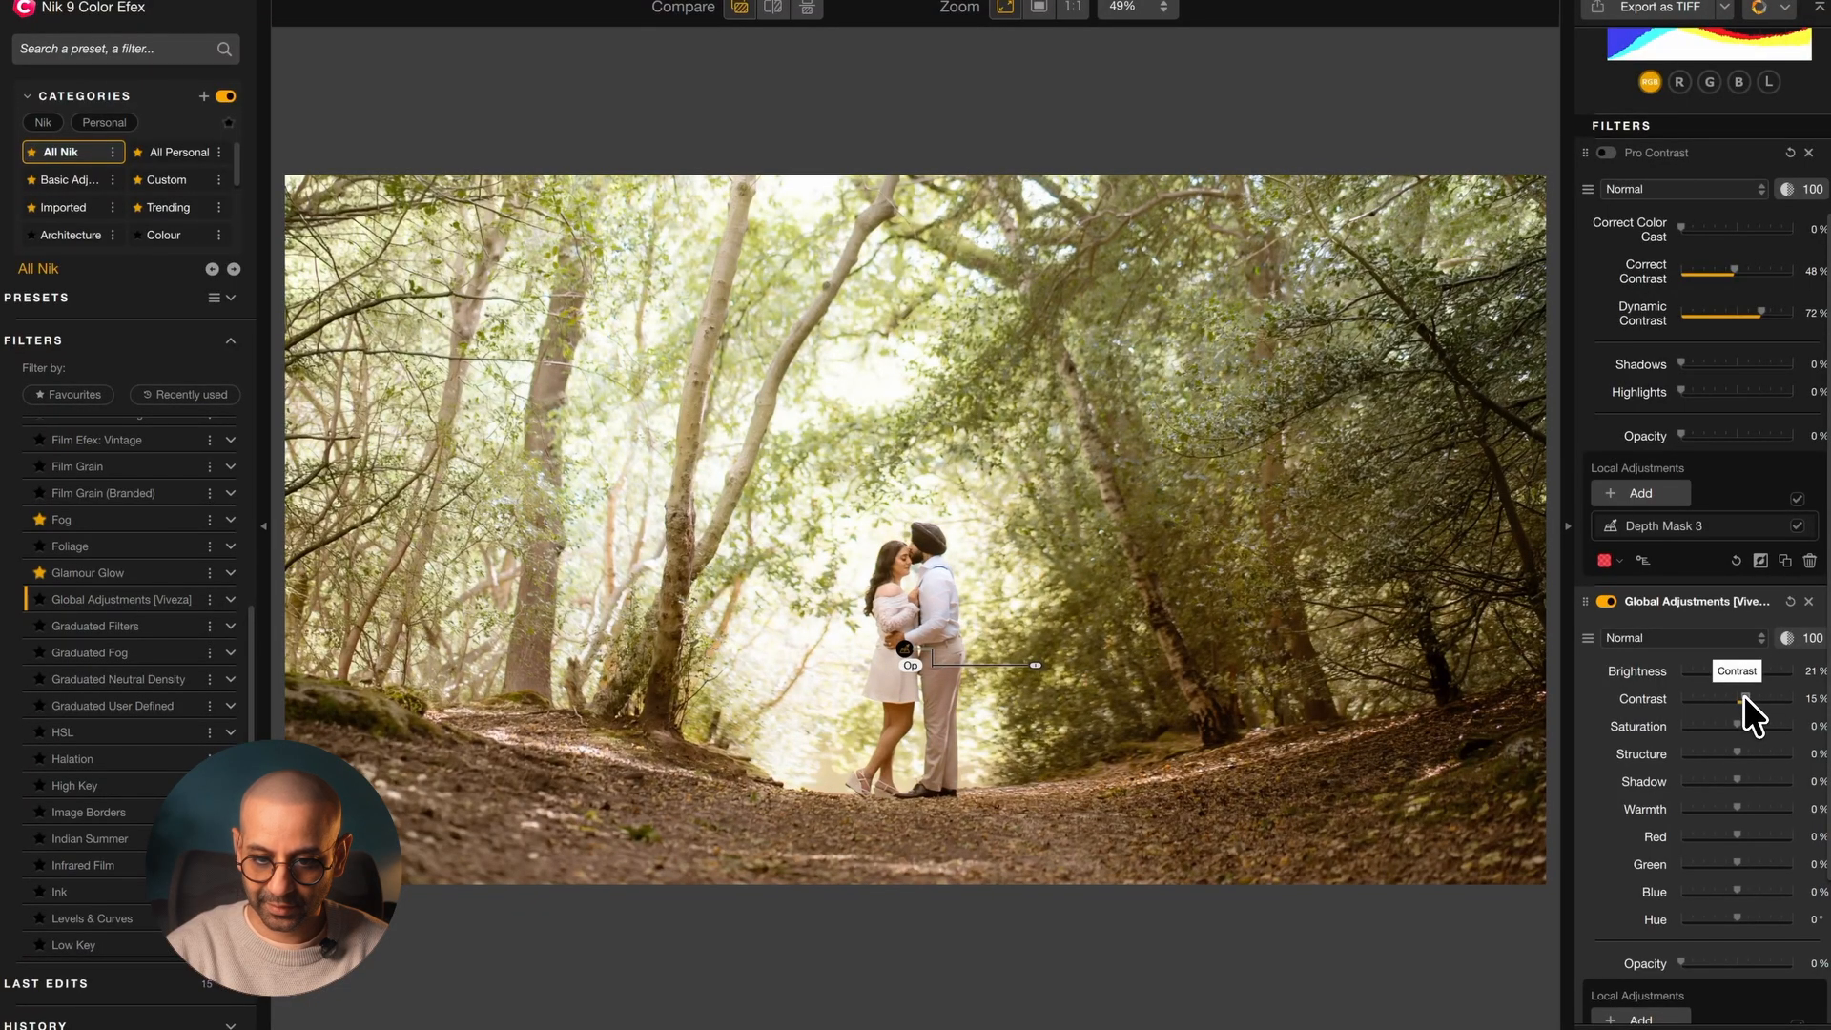
drag(1744, 696, 1744, 708)
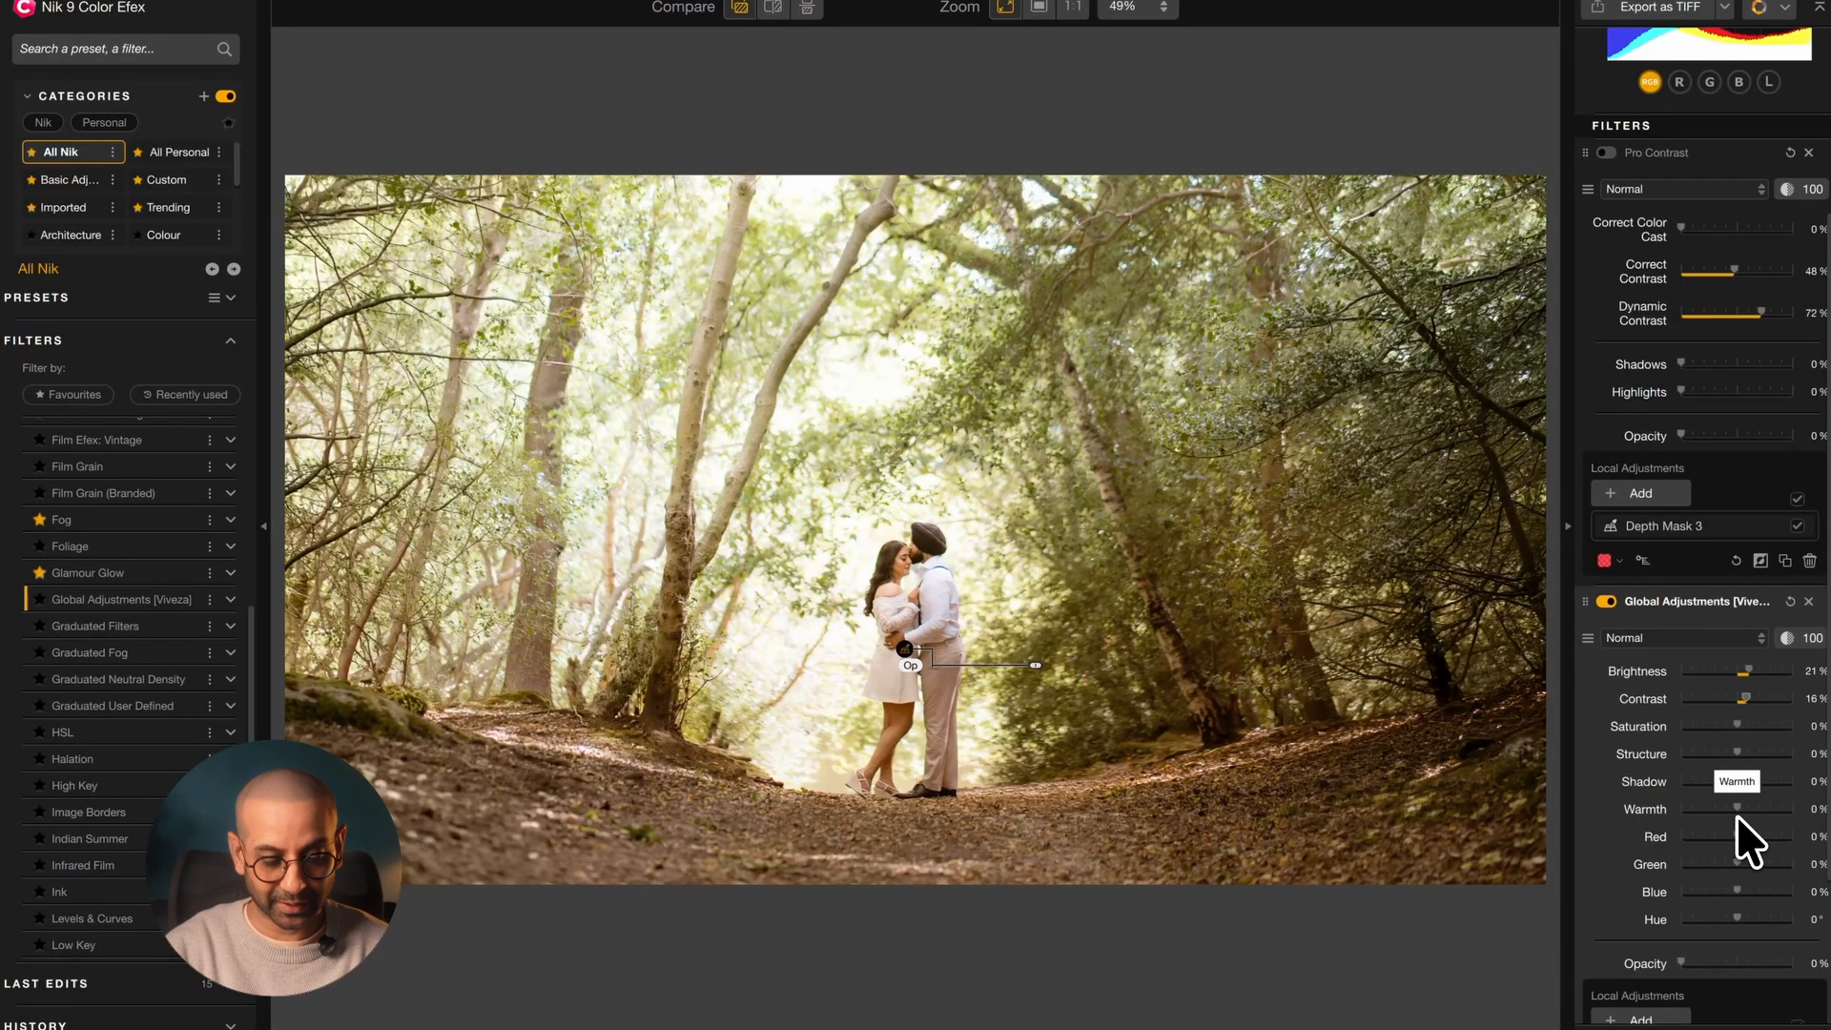
click(1607, 602)
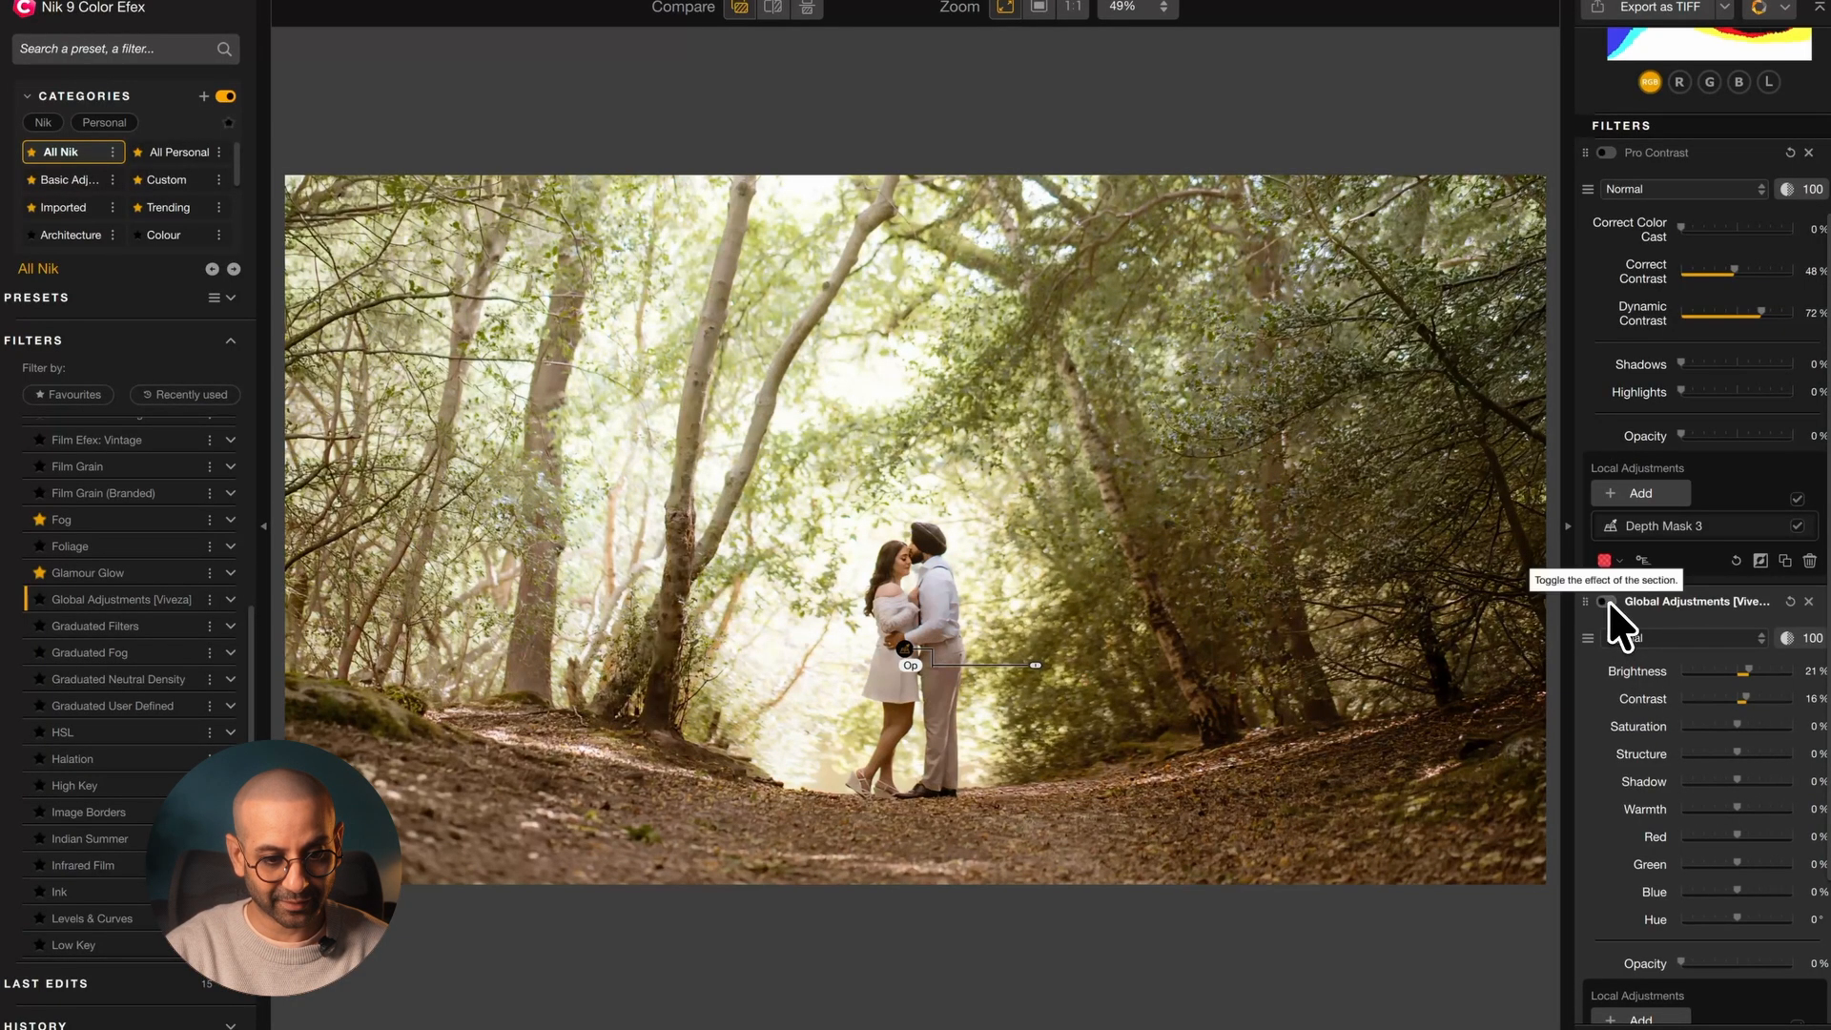